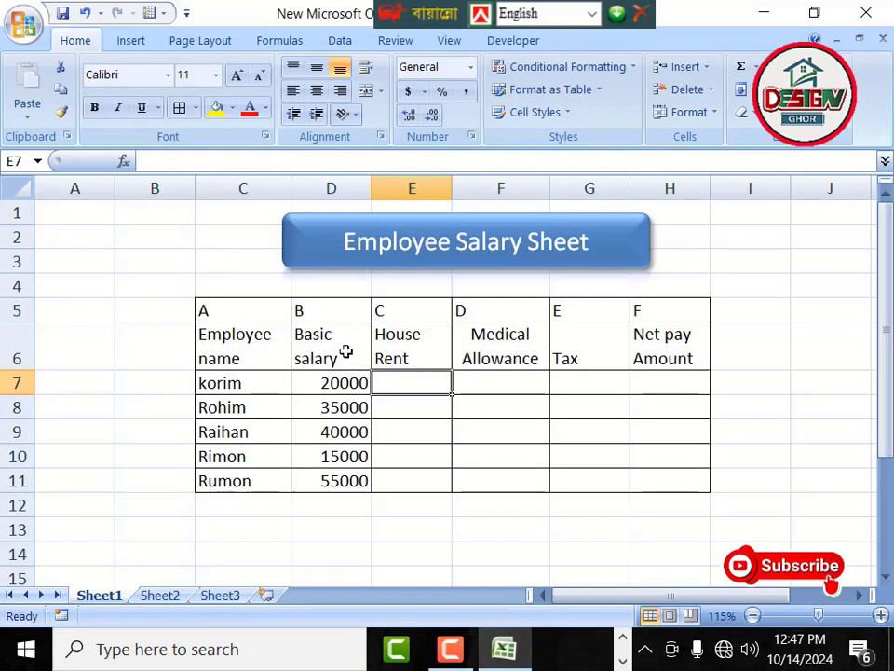
Compare the sheet's column headings, employee names and basic salaries with the assignment in 11.pdf.
key("alt+Tab")
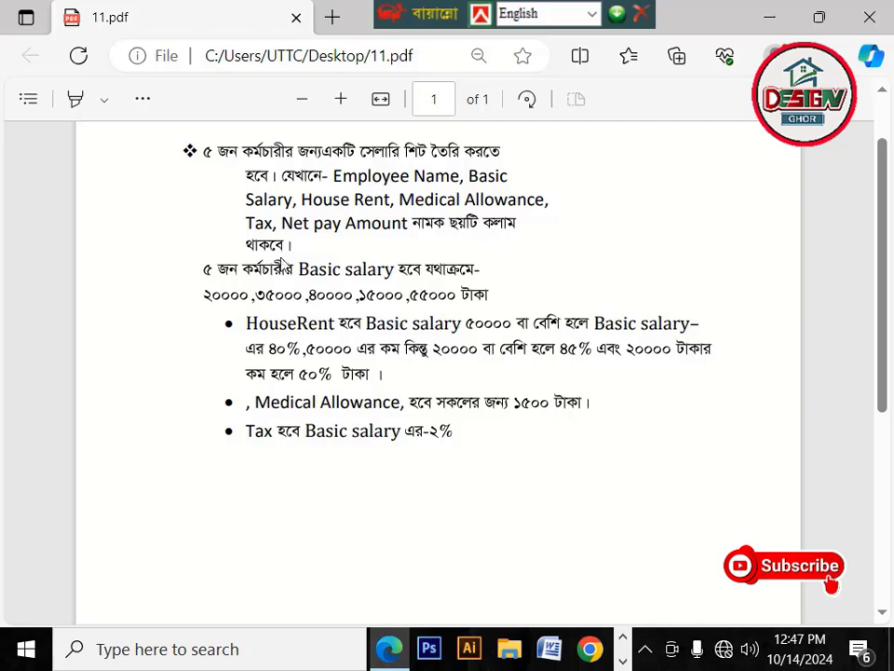
key("alt+Tab")
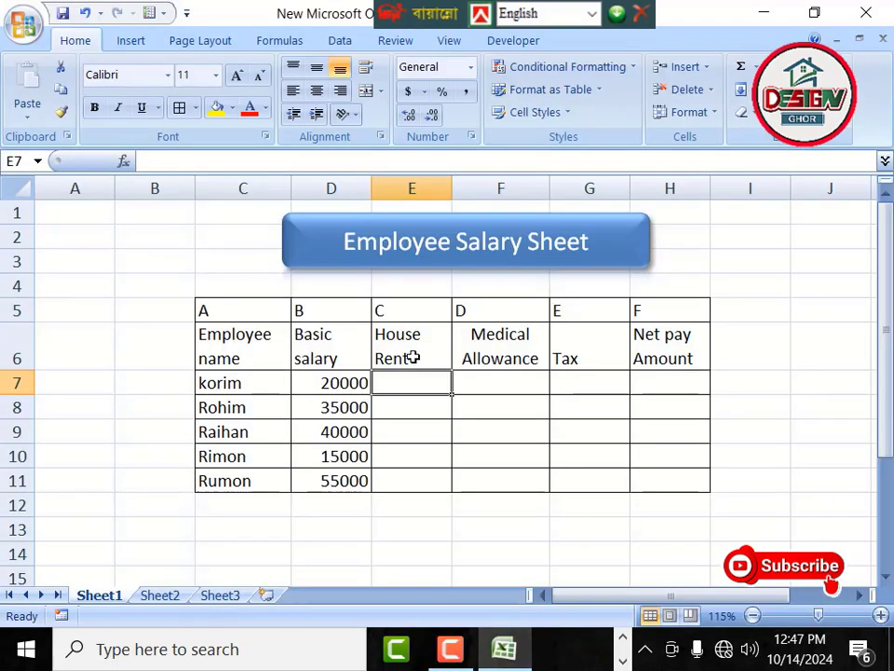
left_click_drag(235, 344, 710, 352)
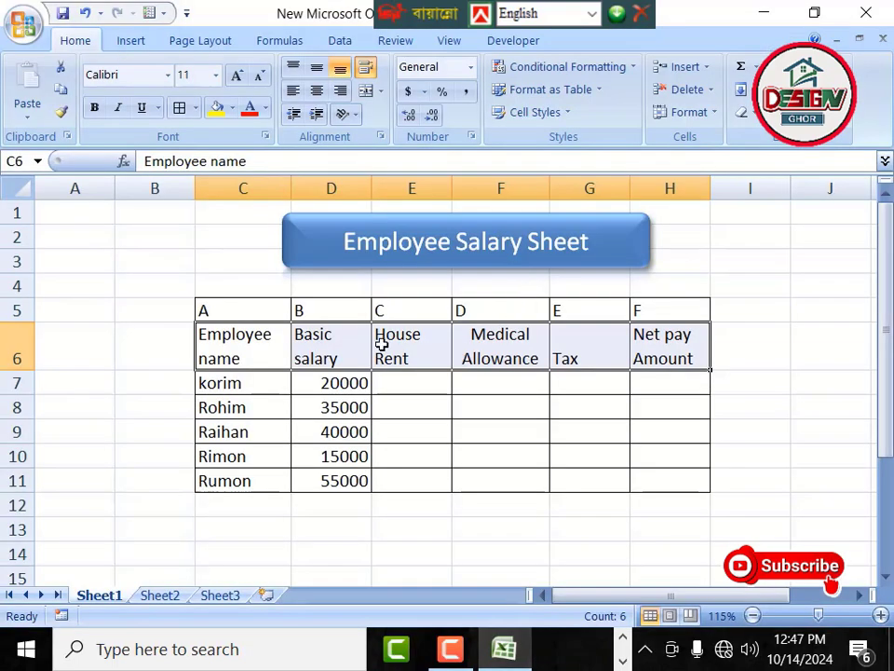
left_click_drag(320, 390, 344, 480)
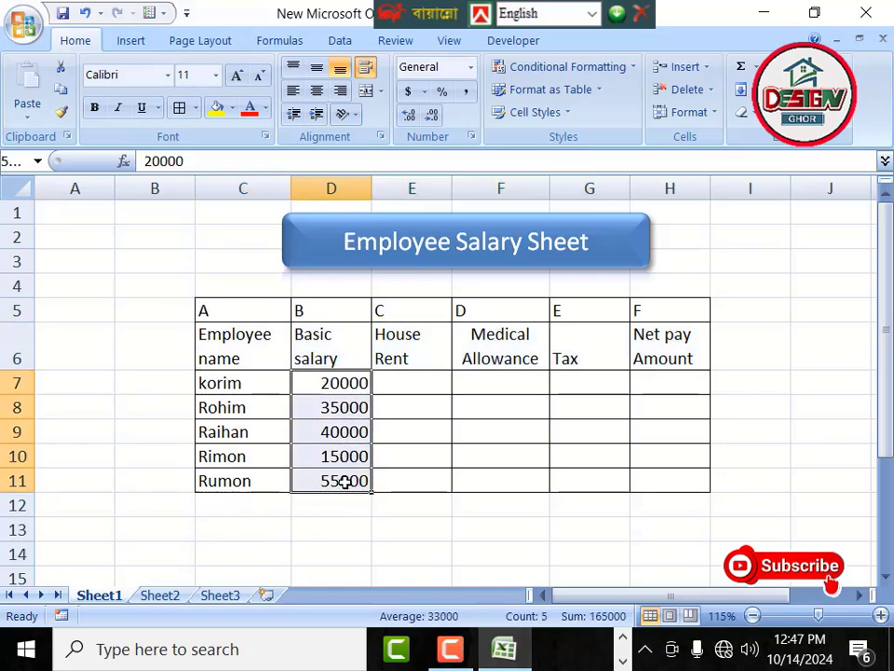
left_click(237, 384)
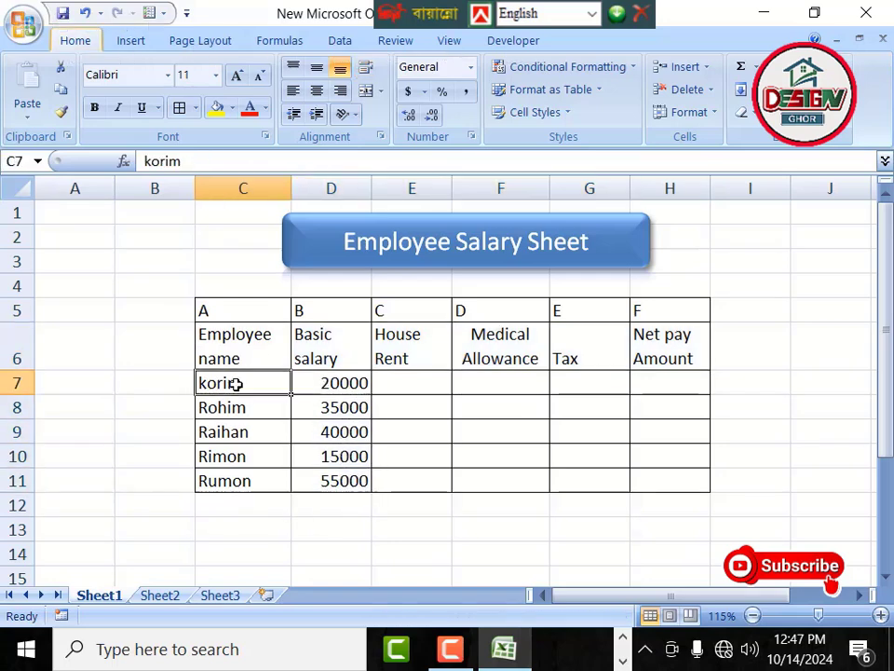
left_click_drag(237, 384, 239, 481)
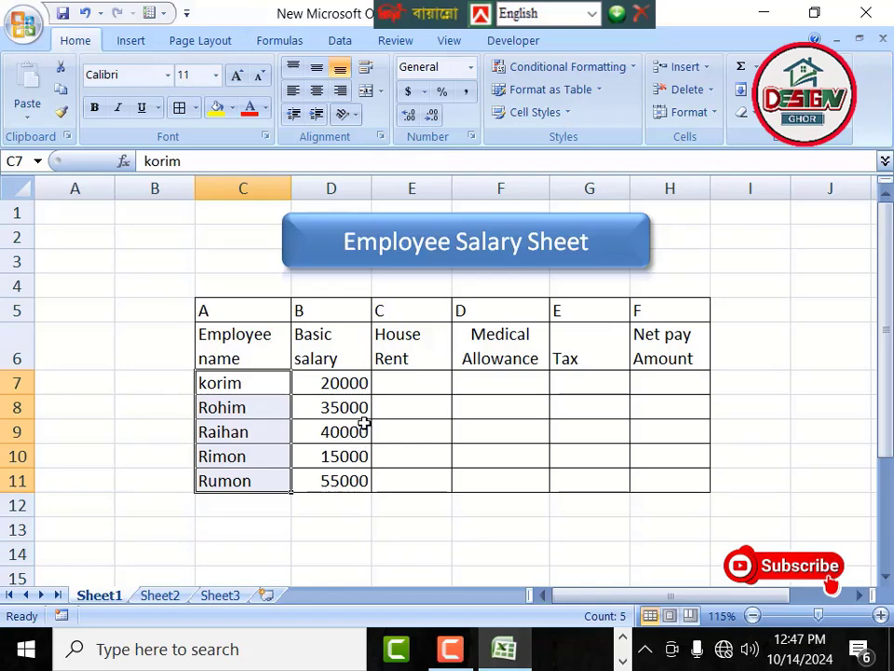
left_click(404, 397)
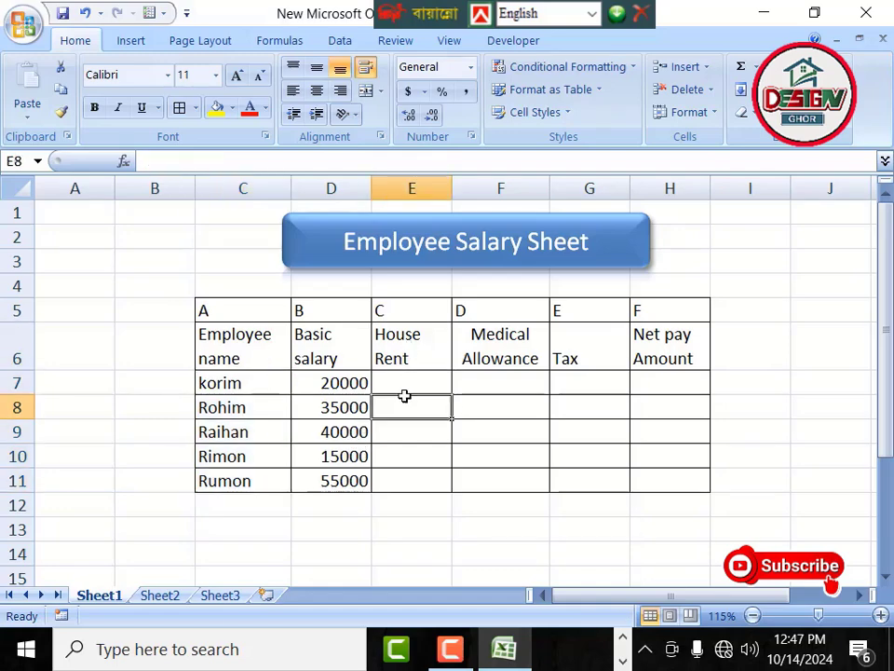
Review the House Rent rules in 11.pdf against the first employee's basic salary in the sheet.
left_click(402, 354)
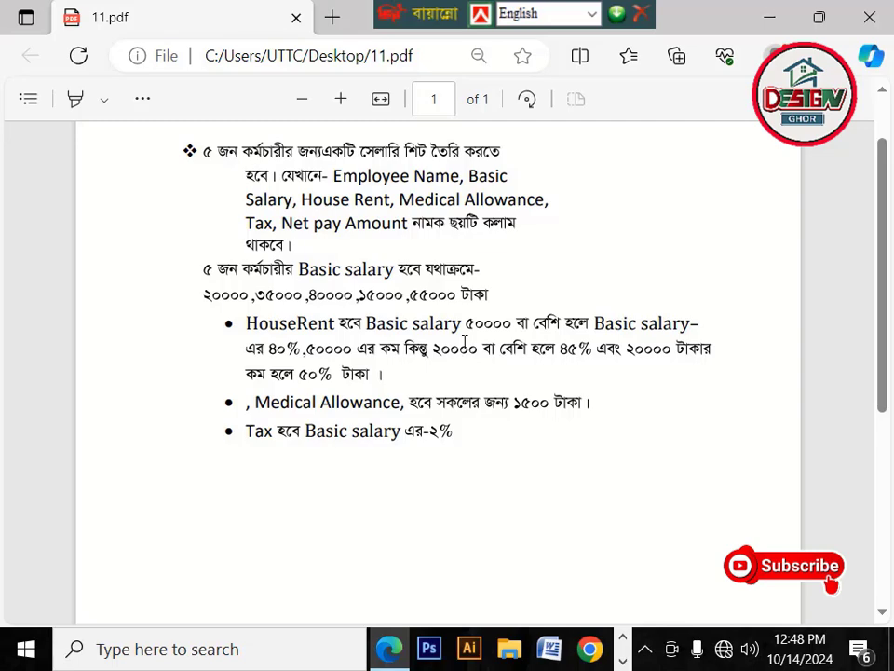
key("alt+Tab")
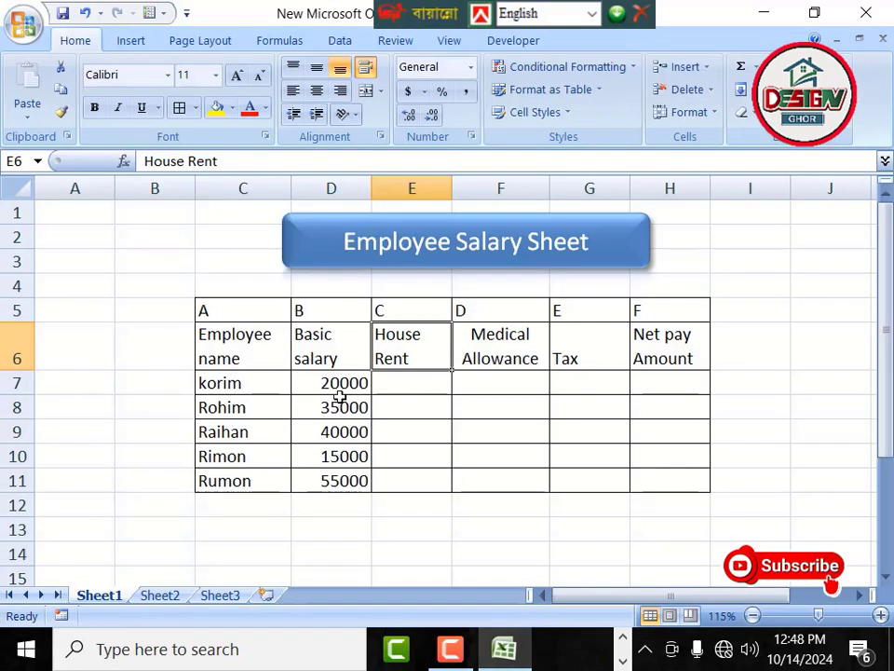
left_click(348, 384)
left_click(229, 381)
left_click(355, 382)
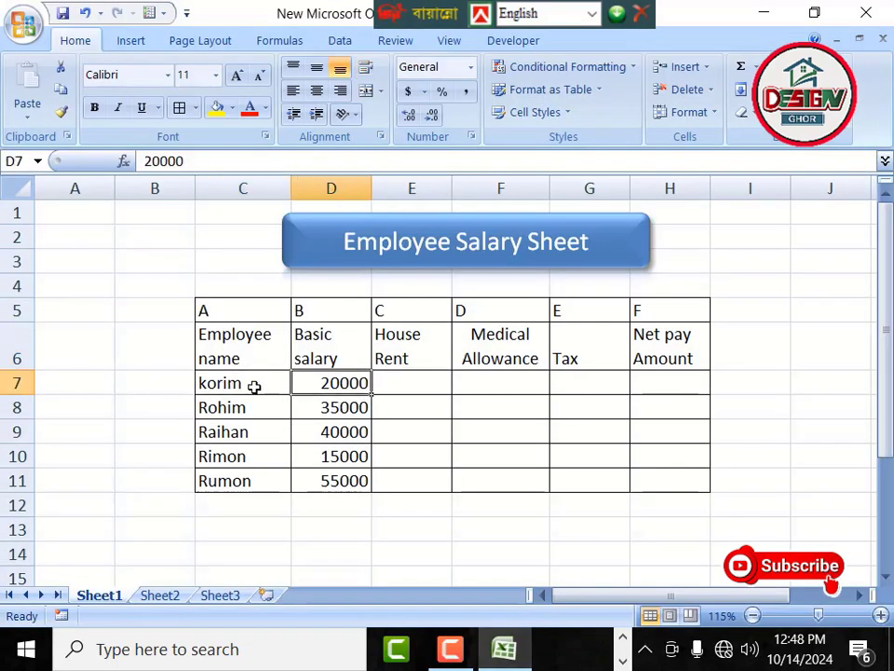
left_click(225, 388)
left_click(355, 385)
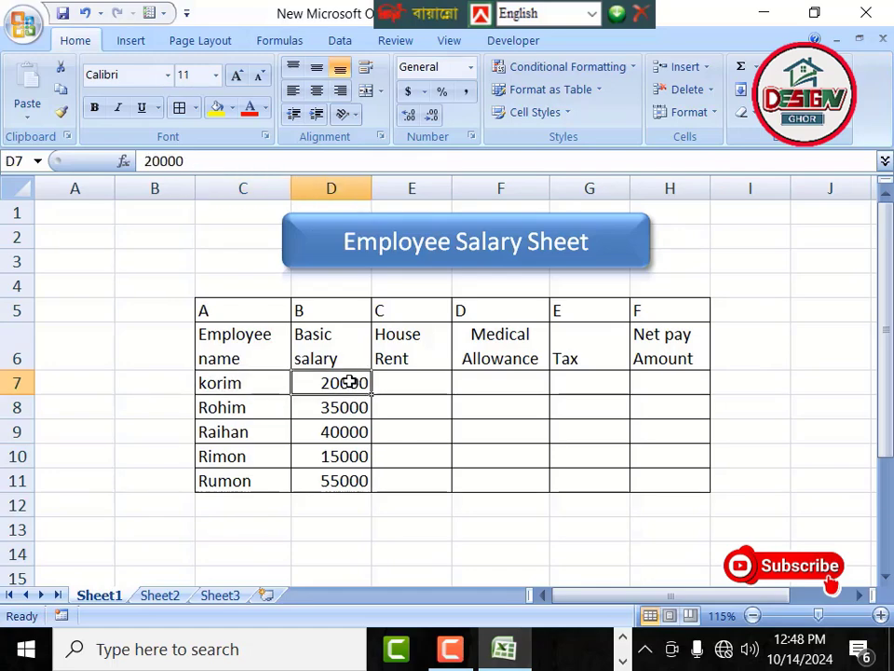
key("alt+Tab")
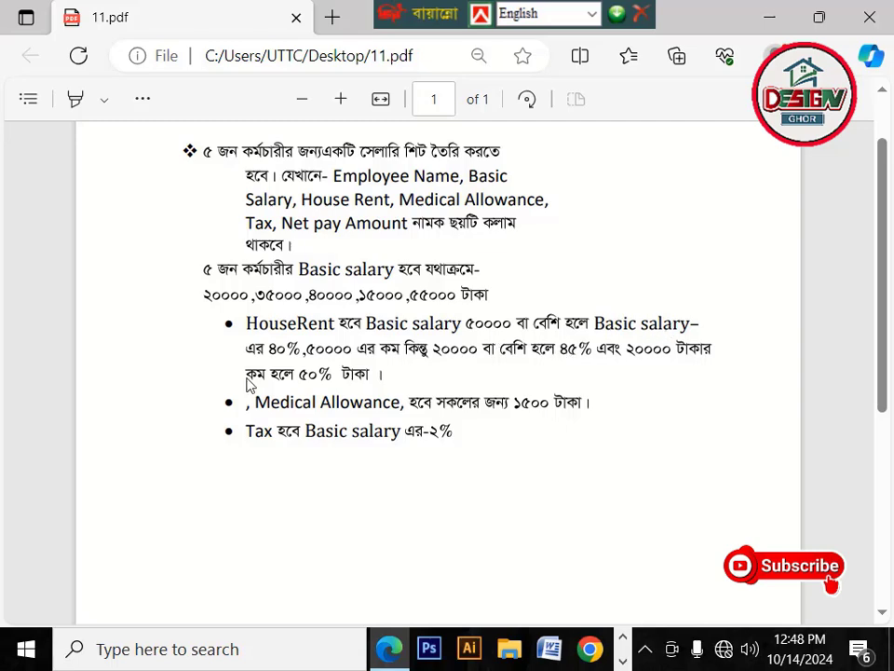
key("alt+Tab")
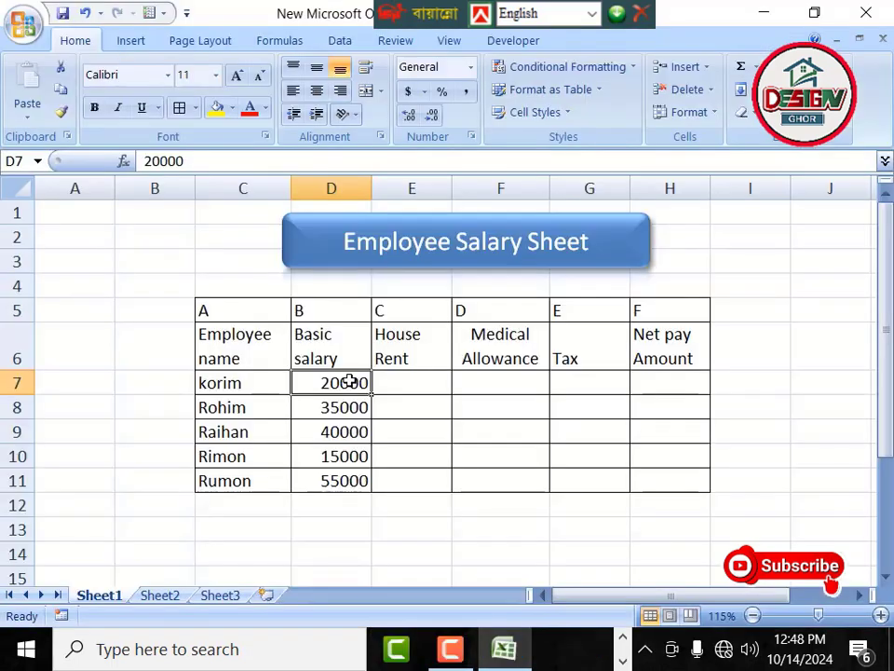
Start an IF formula in E7 that tests whether D7>=50000, following the House Rent rule in 11.pdf.
left_click(406, 385)
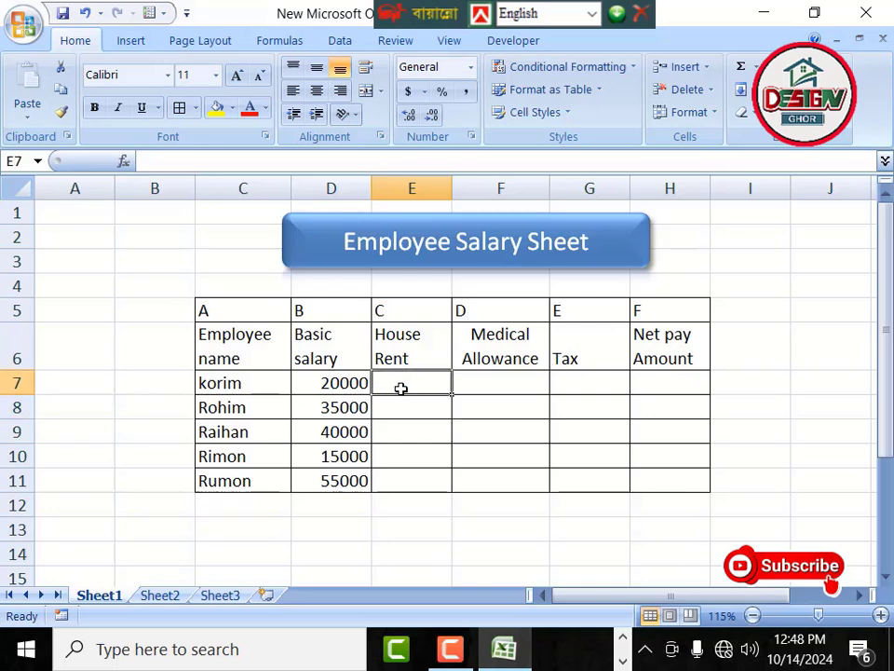
type("=")
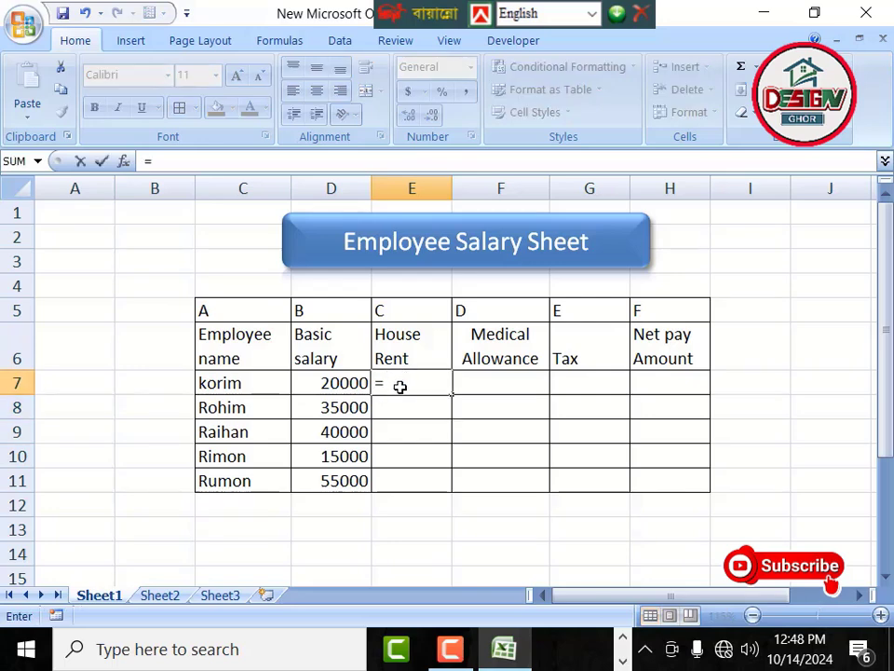
type("if(")
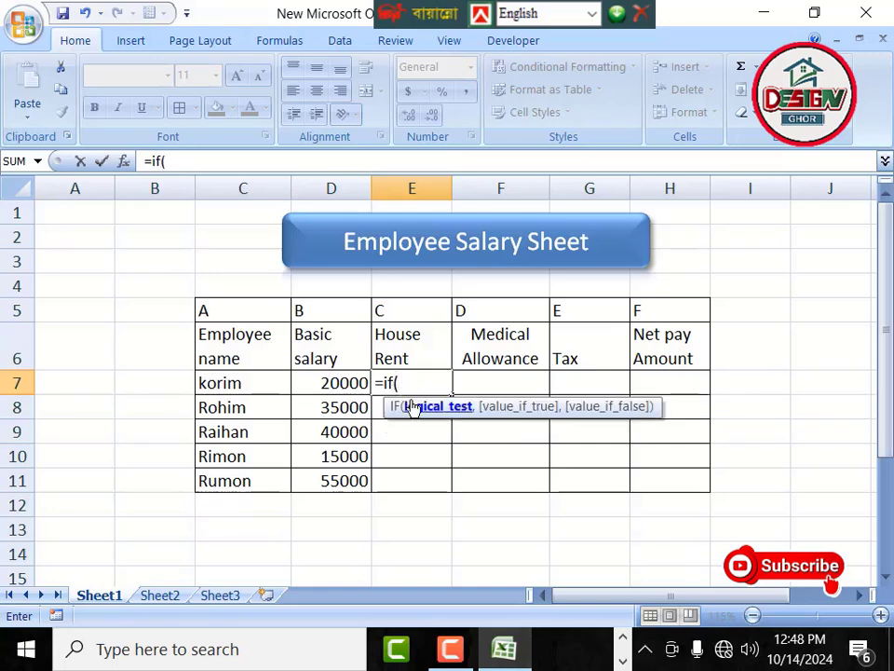
left_click(341, 383)
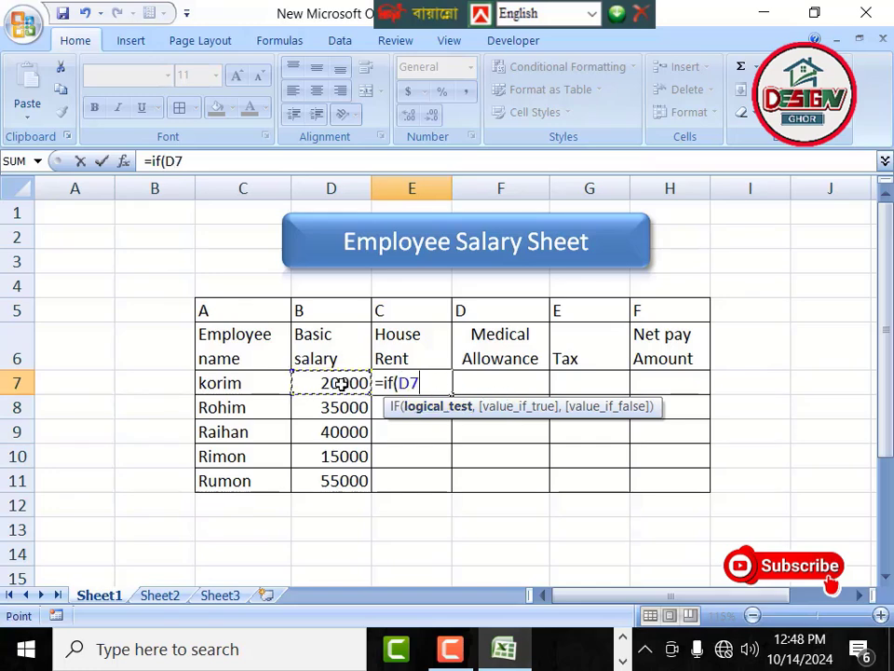
key("alt+Tab")
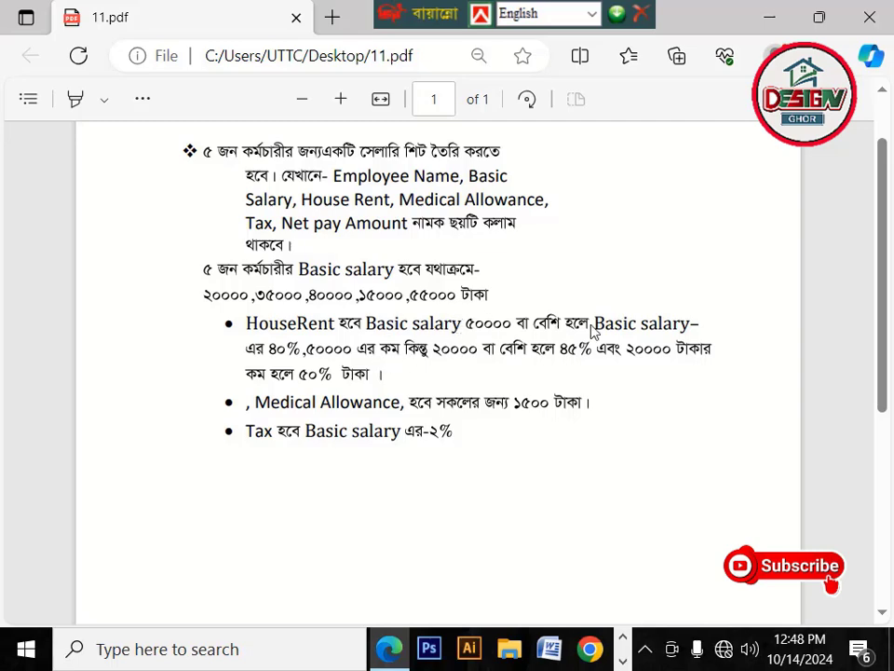
key("alt+Tab")
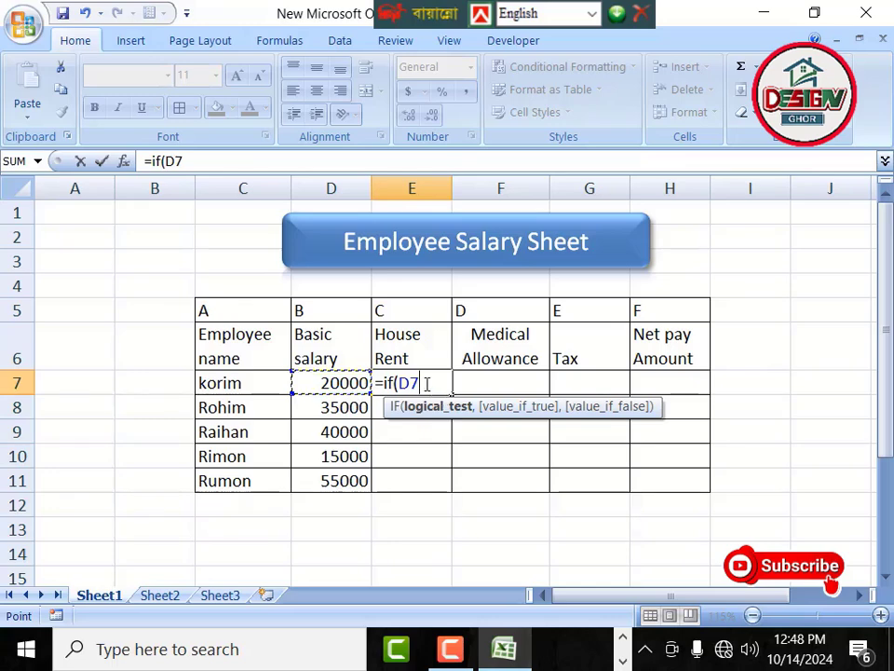
type(">=50000")
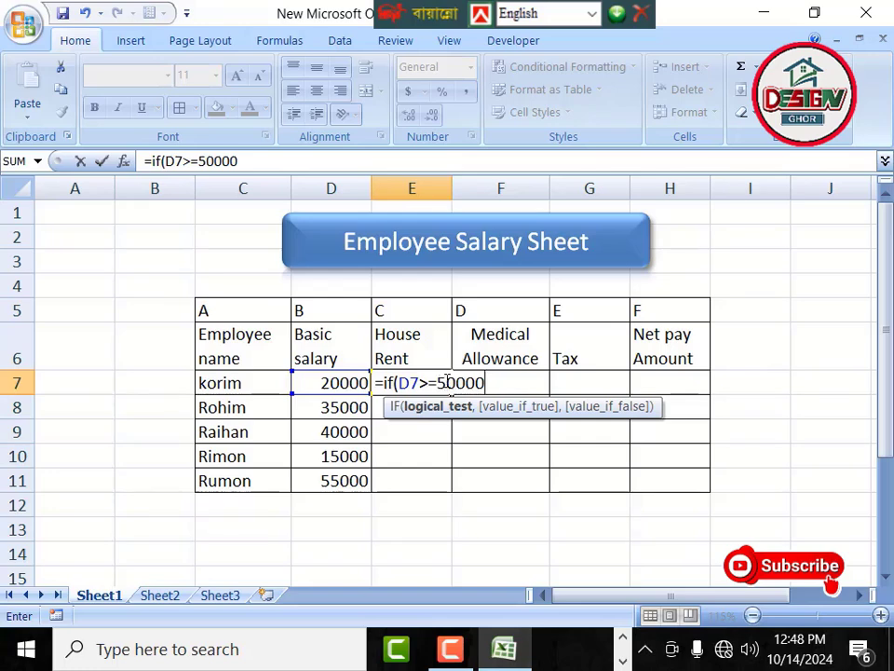
Add D7*40% as the value if true in the E7 formula, checking the rate in 11.pdf.
type(",")
key("alt+Tab")
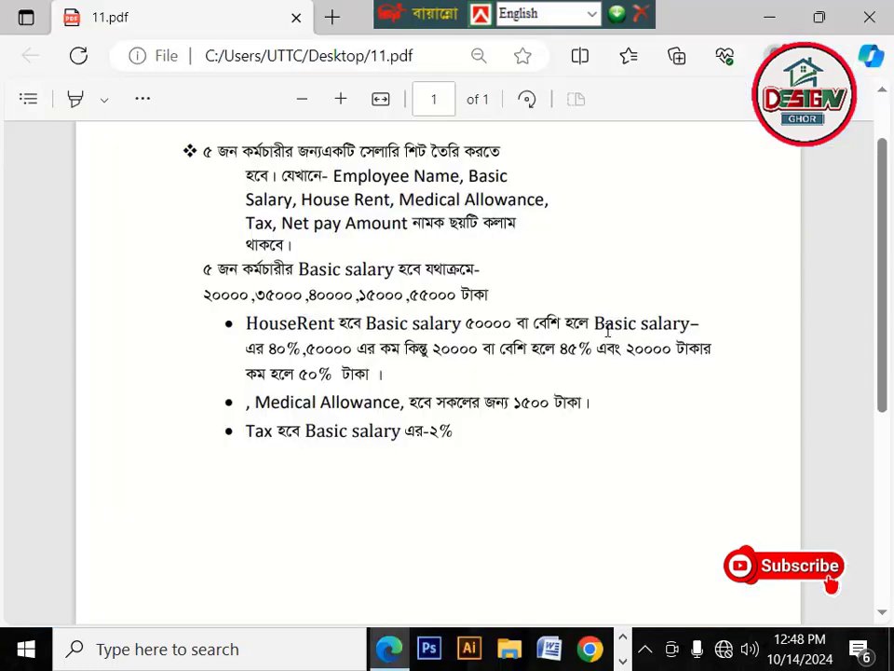
key("alt+Tab")
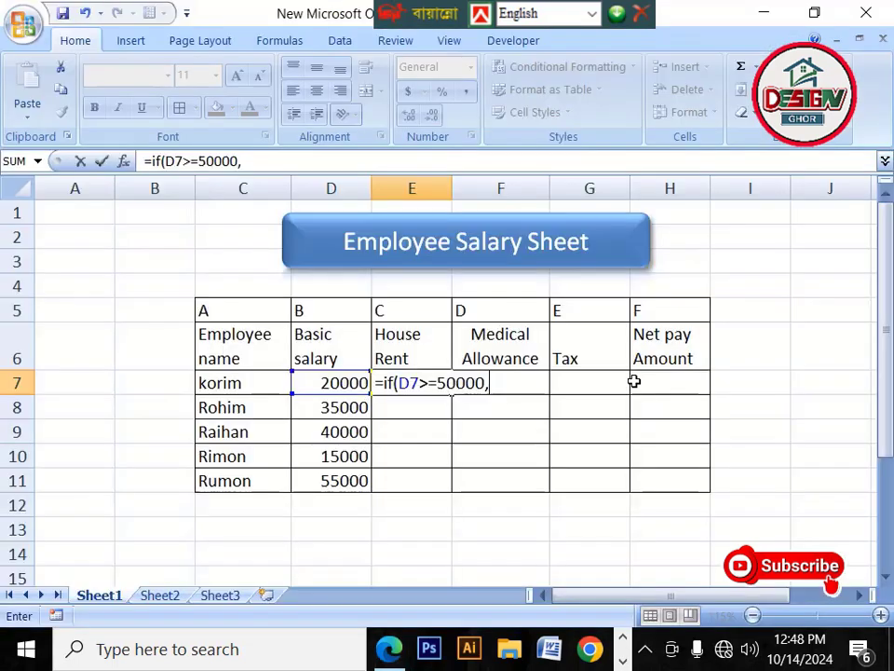
left_click(352, 384)
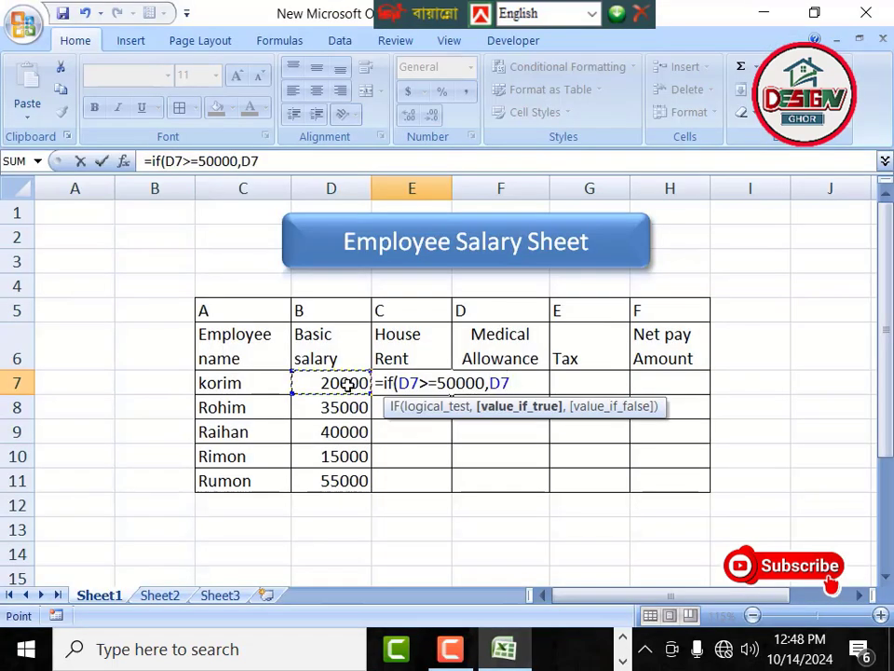
type("*40%")
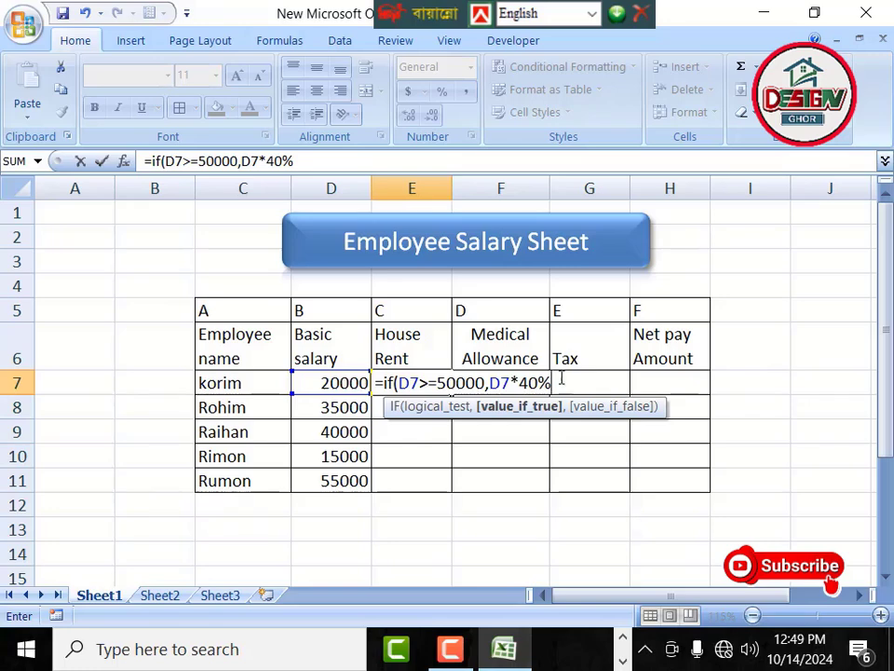
Nest a second IF as the value if false in E7, with the test D7<50000.
type(",")
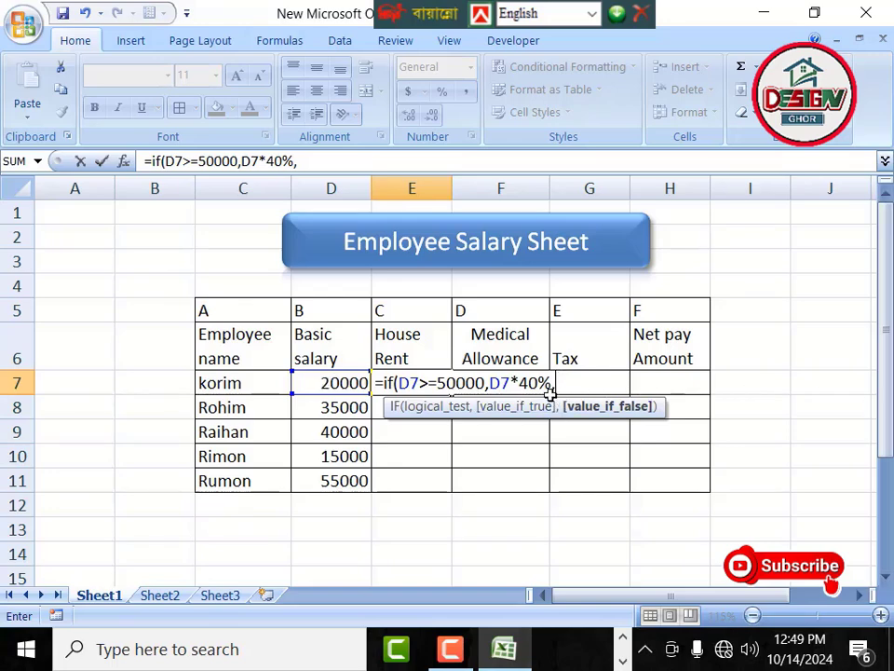
type("if")
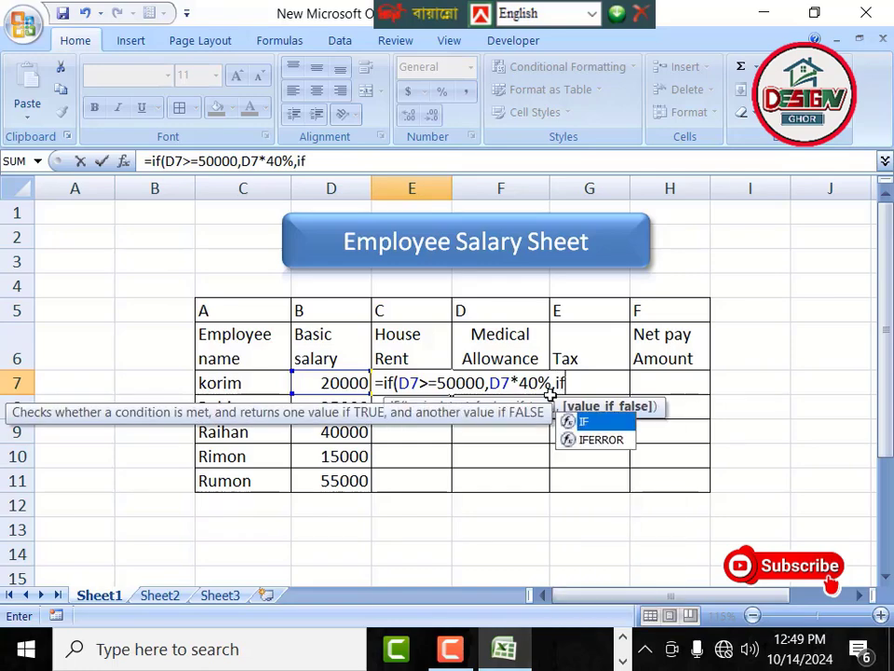
type("(")
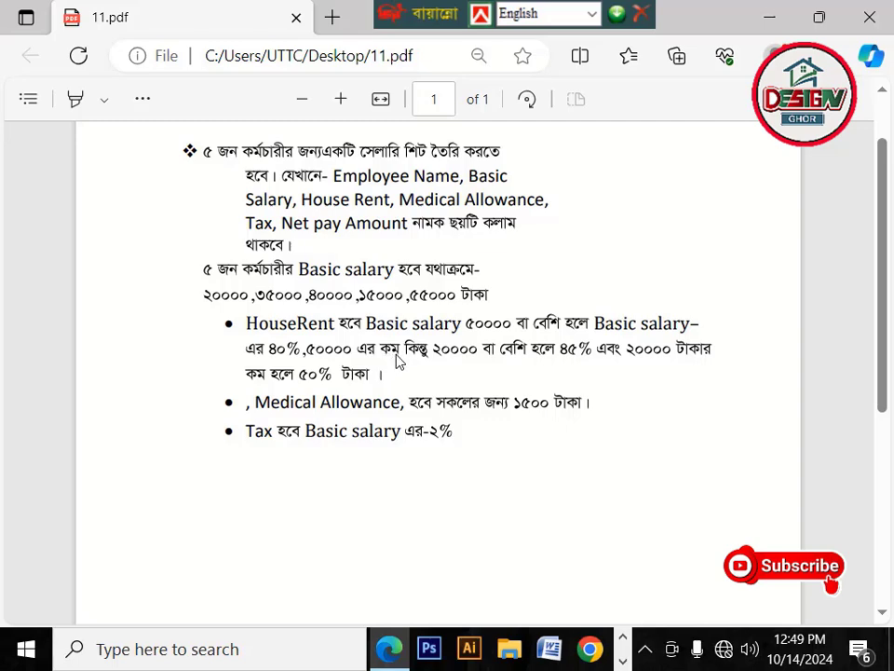
key("alt+Tab")
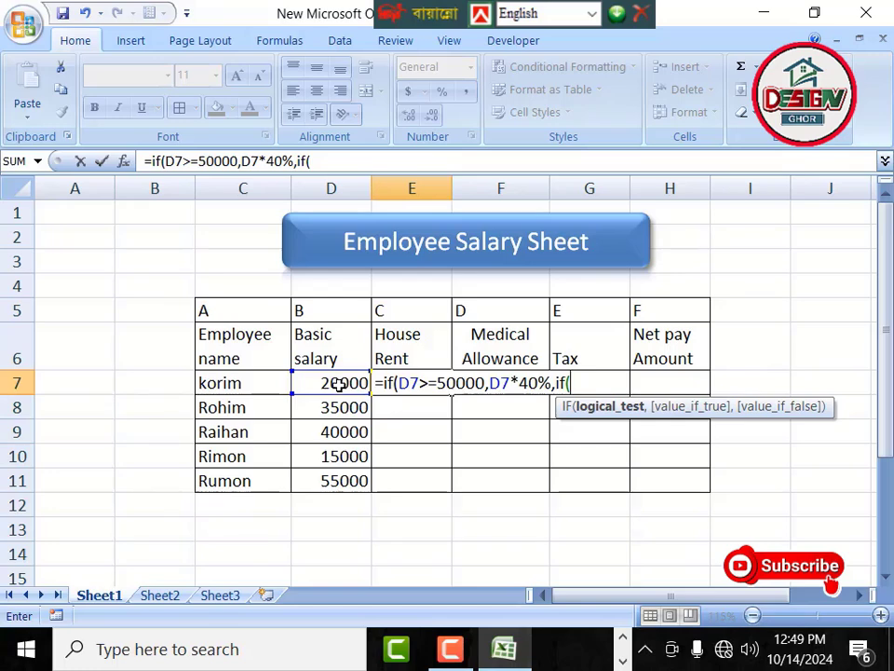
left_click(338, 385)
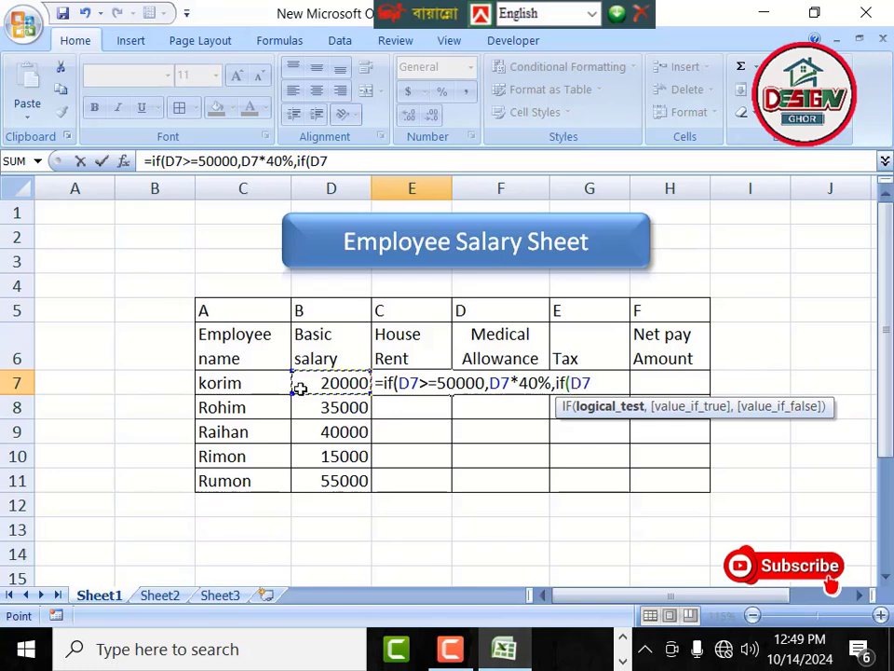
type("<50000")
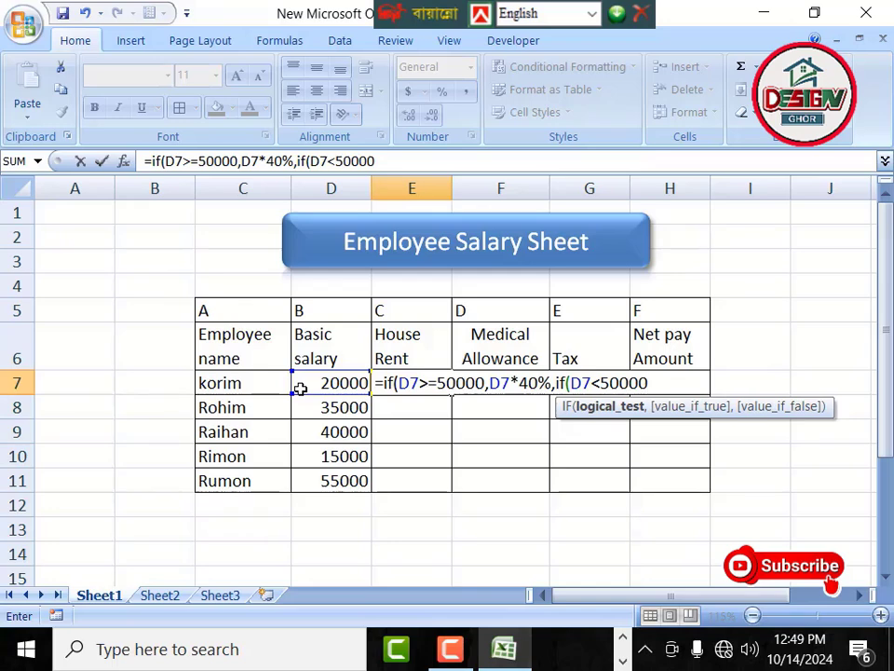
type(",")
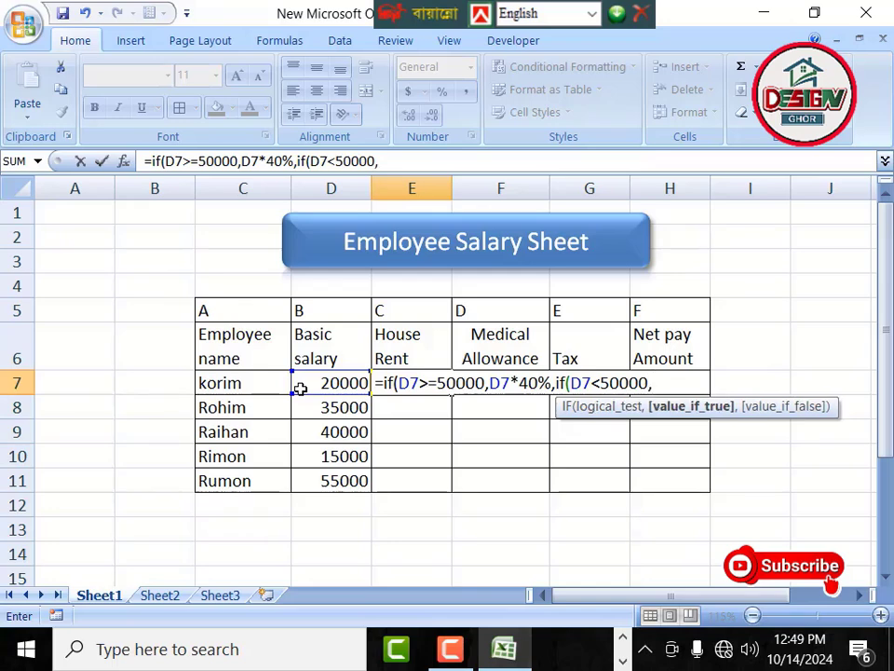
Nest a third IF as the second IF's value if true in E7, testing D7>=20000 per the House Rent rule in 11.pdf.
key("alt+Tab")
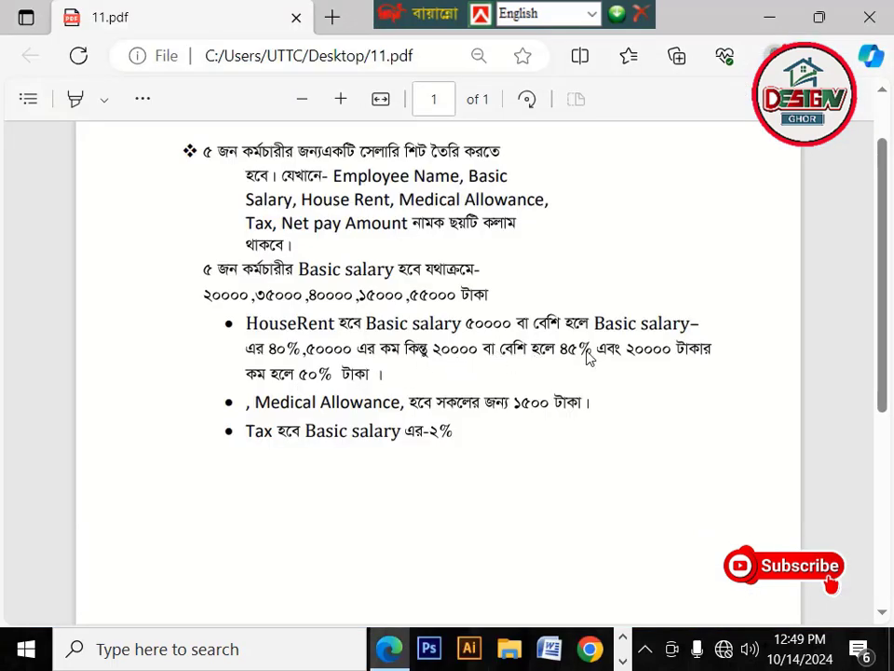
key("alt+Tab")
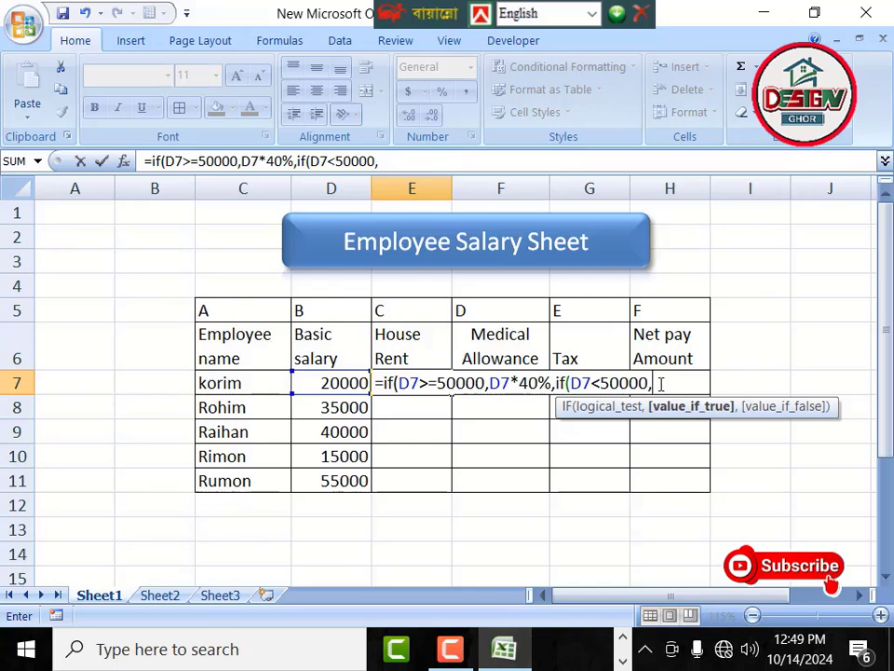
type("if(")
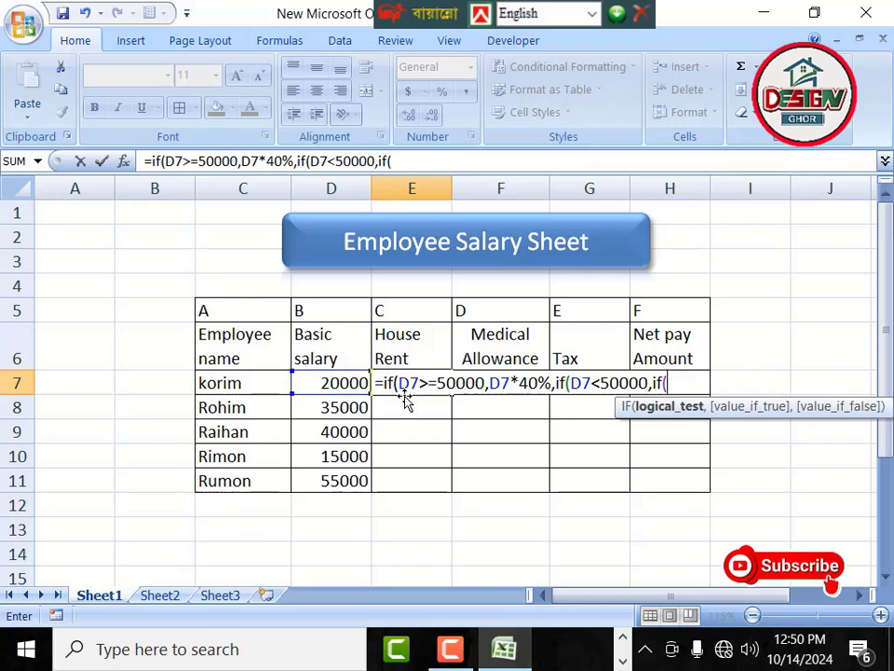
left_click(344, 383)
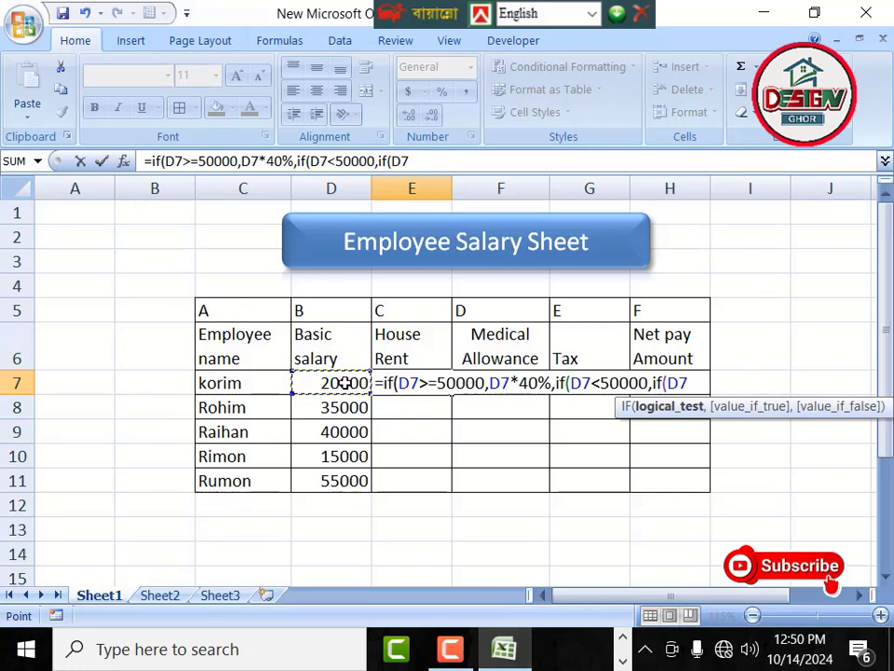
type(">=20")
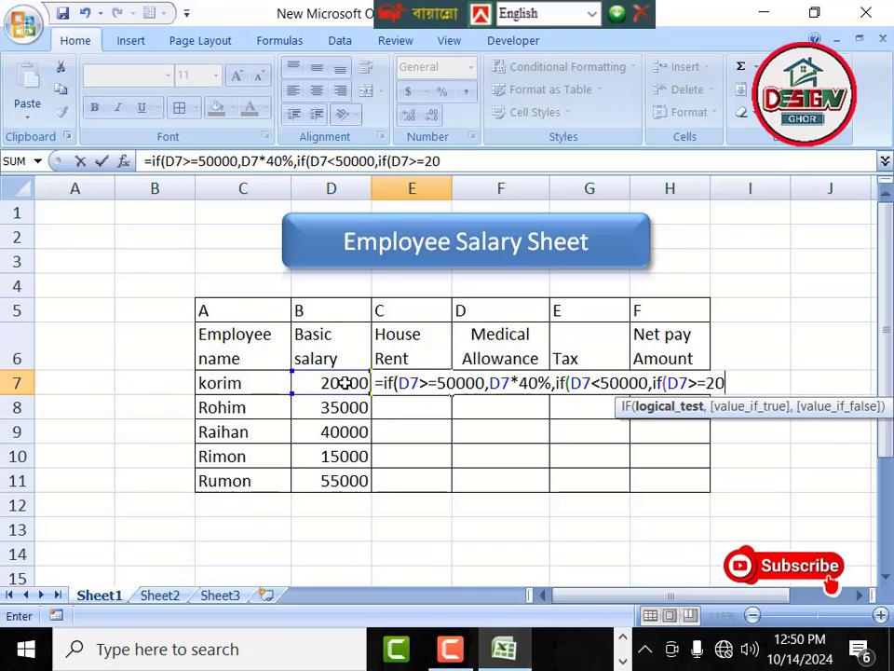
type("000")
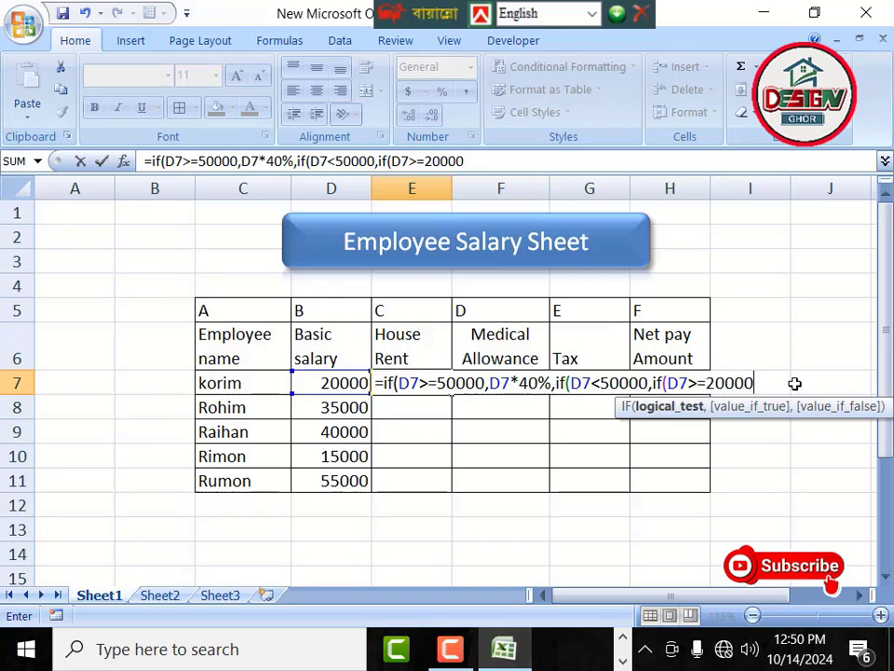
Add D7*45% as the value if true of the third IF in the E7 formula.
type(",")
left_click(341, 382)
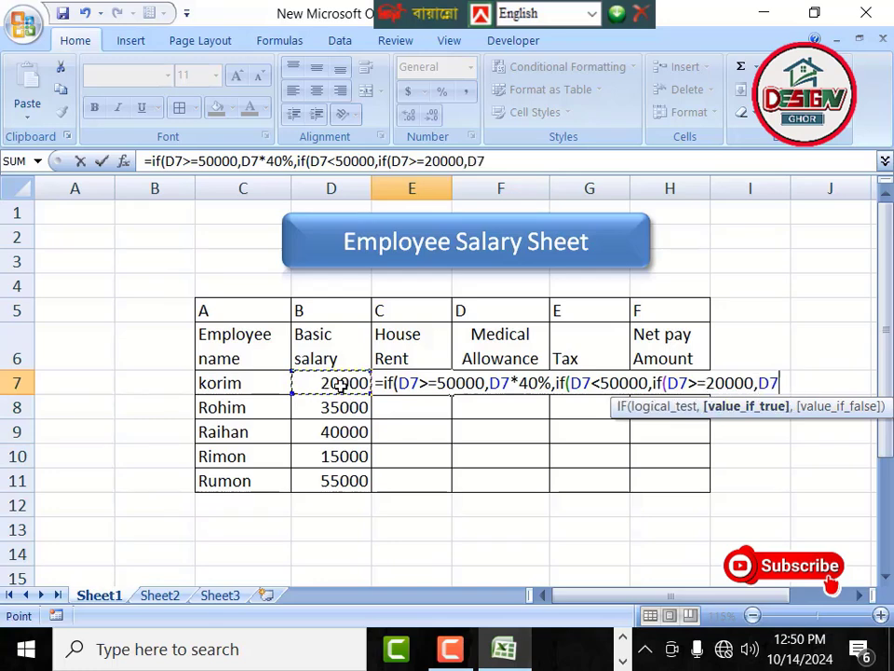
type("*45")
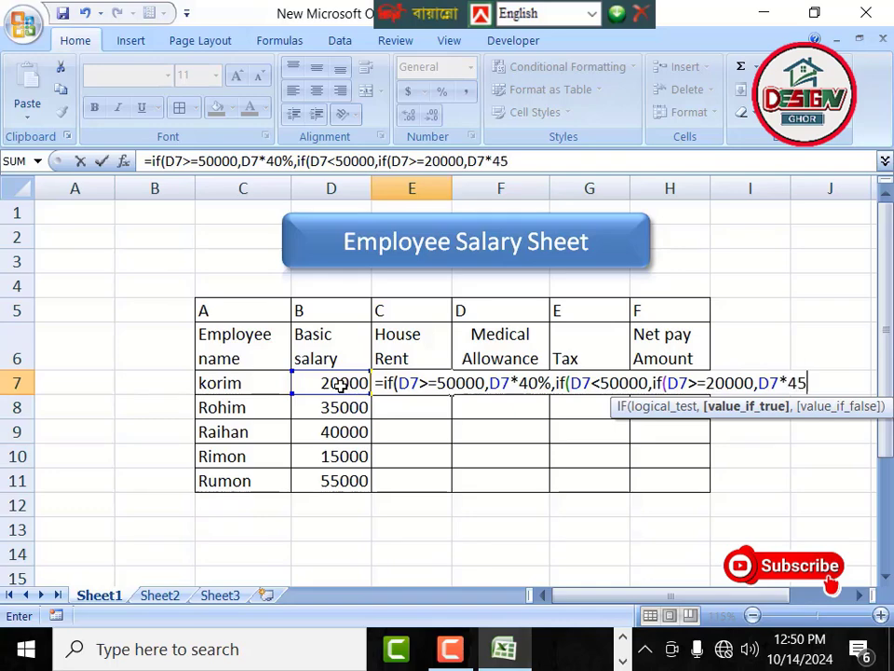
type("%")
Check the last House Rent condition in 11.pdf and nest a fourth IF in E7 with the test D7<20000.
key("alt+Tab")
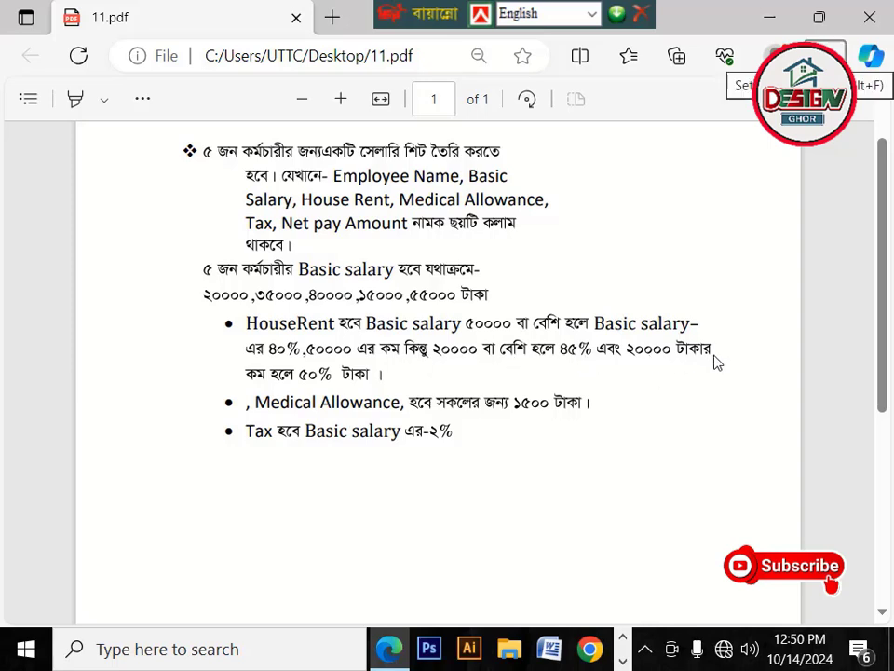
key("alt+Tab")
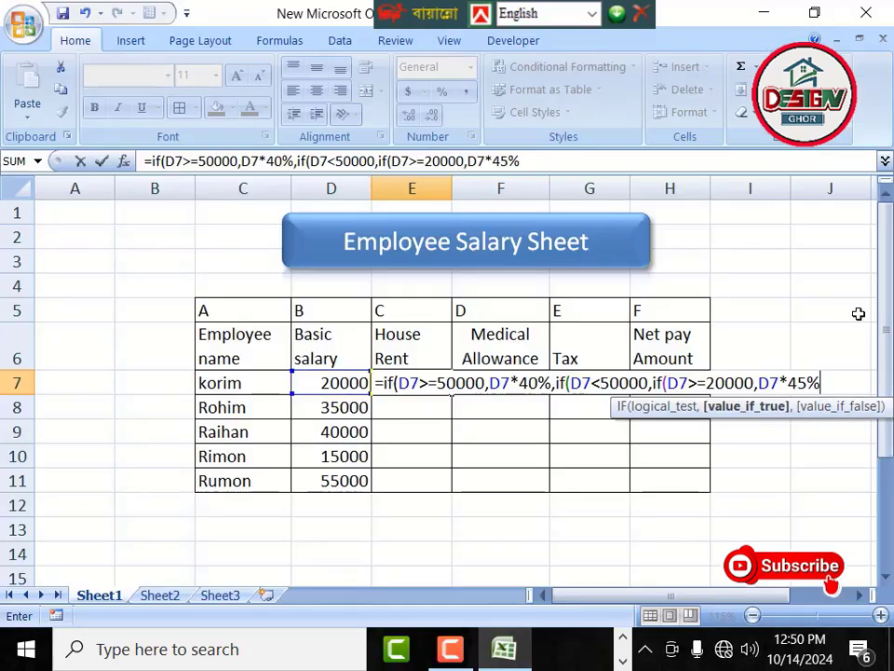
type(",if(")
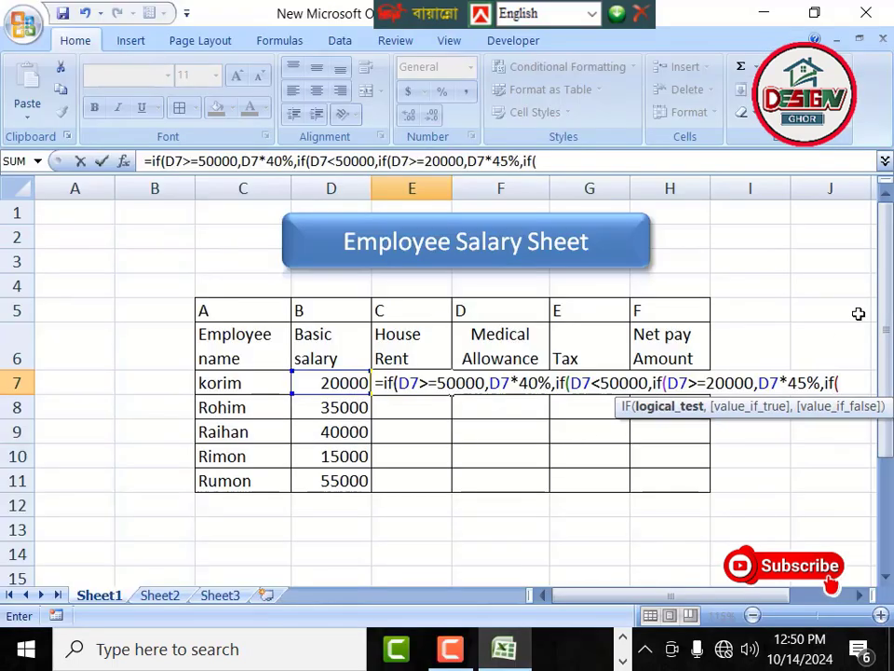
left_click(343, 383)
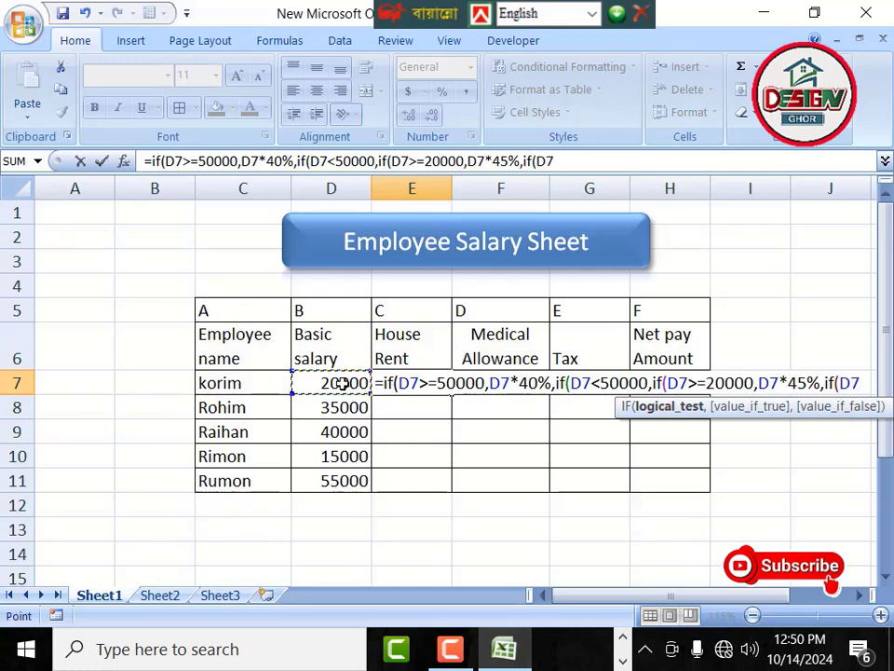
type("<20000")
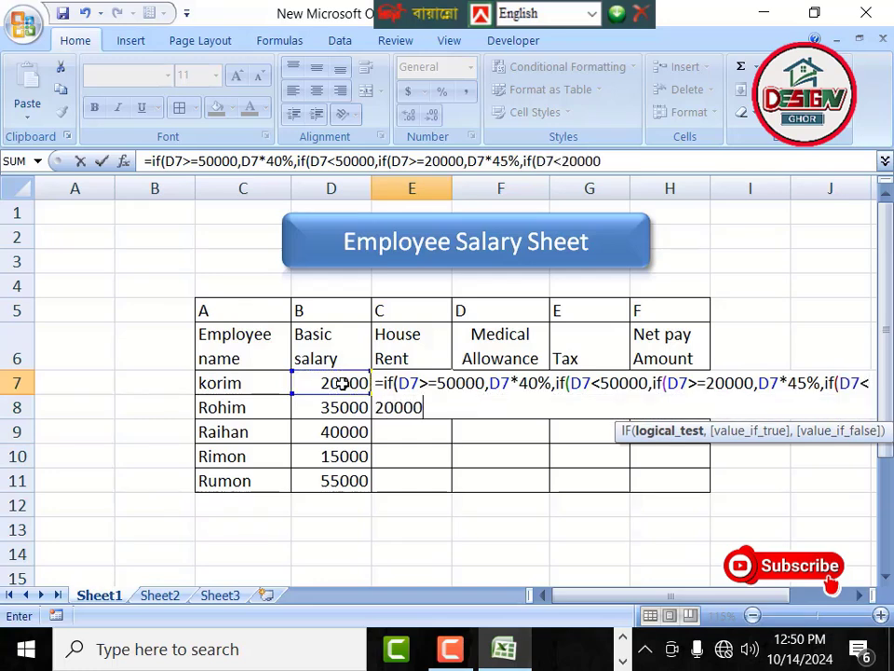
Add D7*50% as the fourth IF's value if true and commit the House Rent formula in E7.
type(",")
left_click(345, 385)
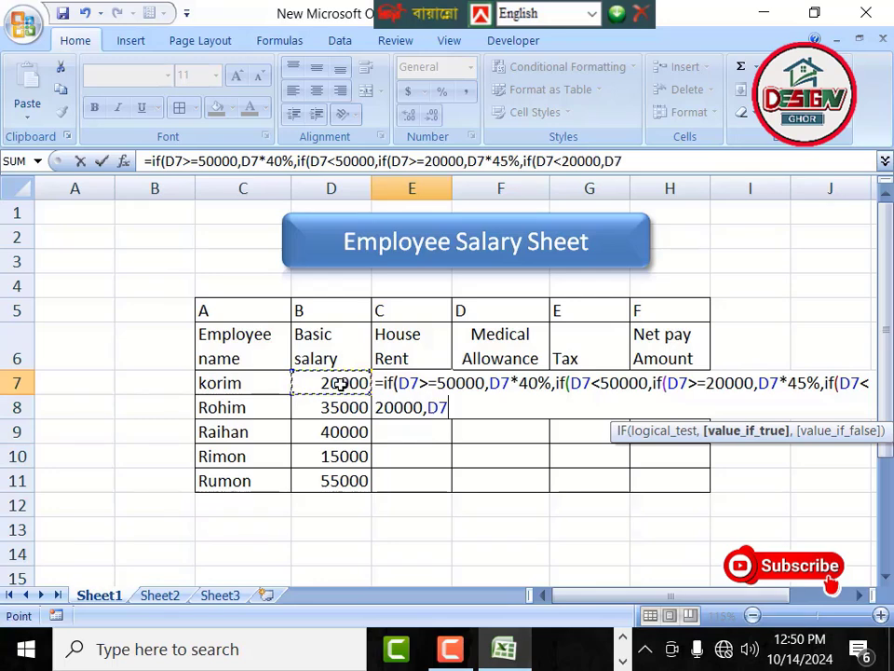
type("*50")
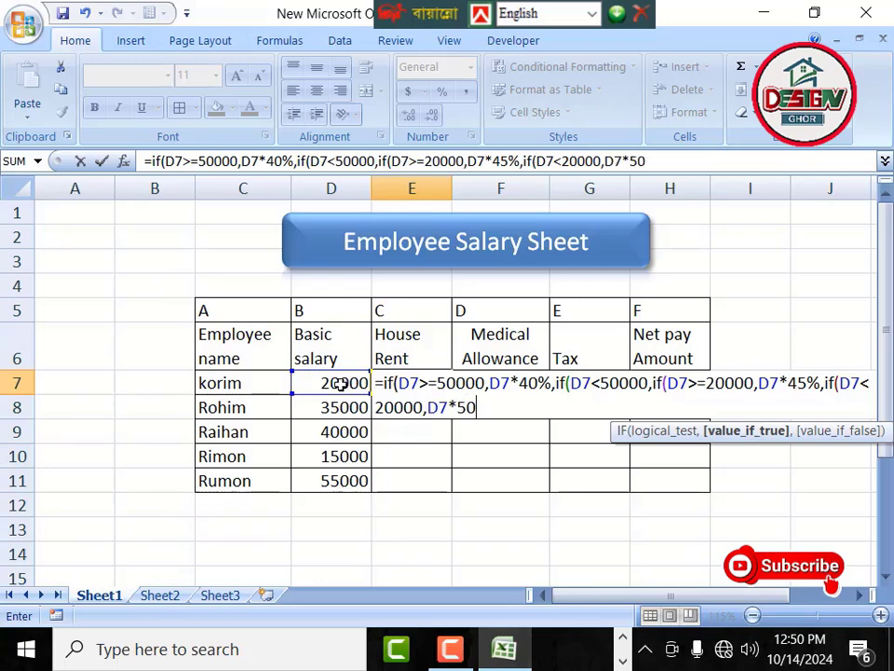
type("%)")
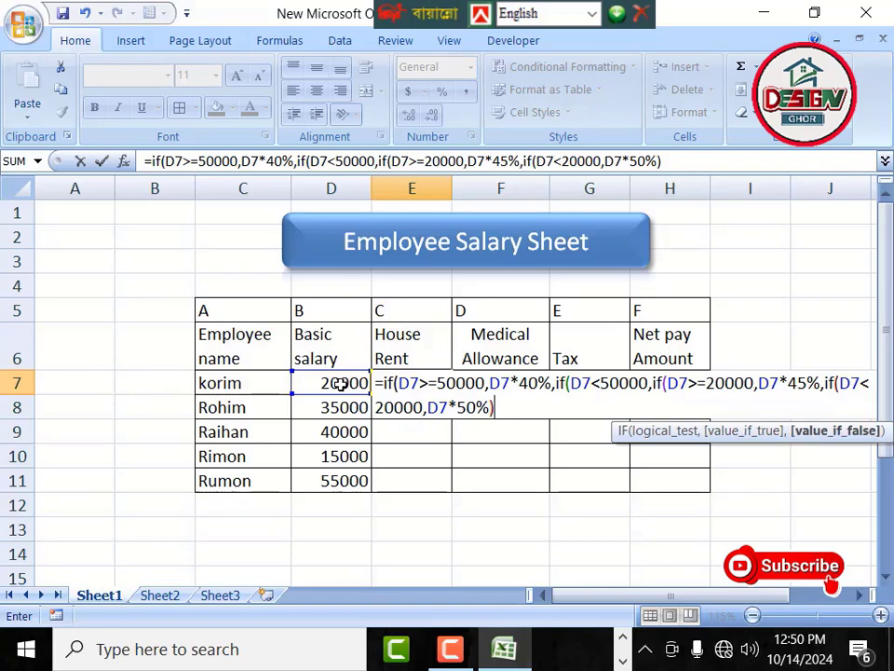
key("Return")
key("Return")
Fill the House Rent formula from E7 down to E11 for all employees and select the filled range.
left_click(434, 391)
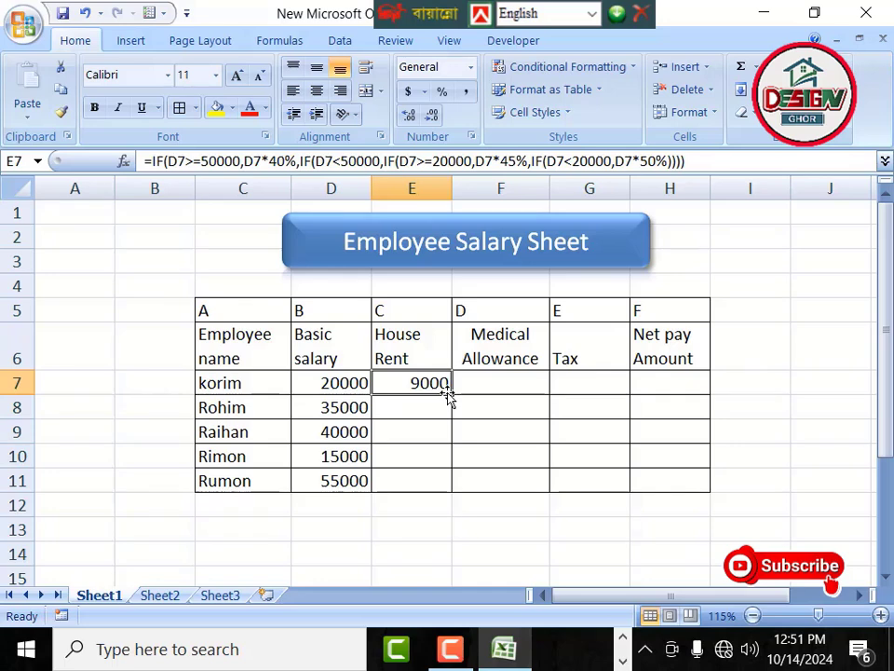
left_click_drag(450, 395, 443, 479)
left_click(471, 387)
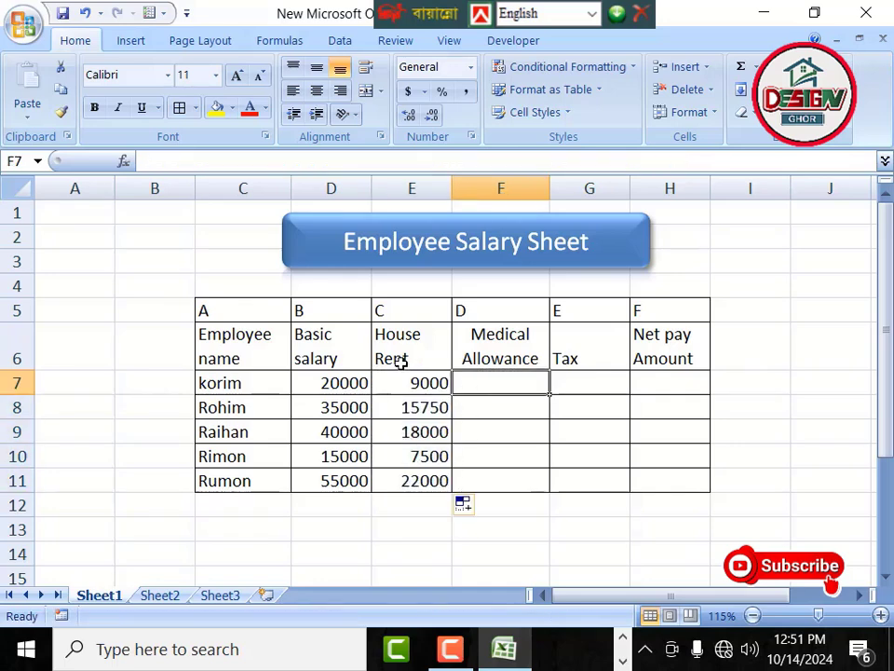
left_click_drag(411, 383, 413, 489)
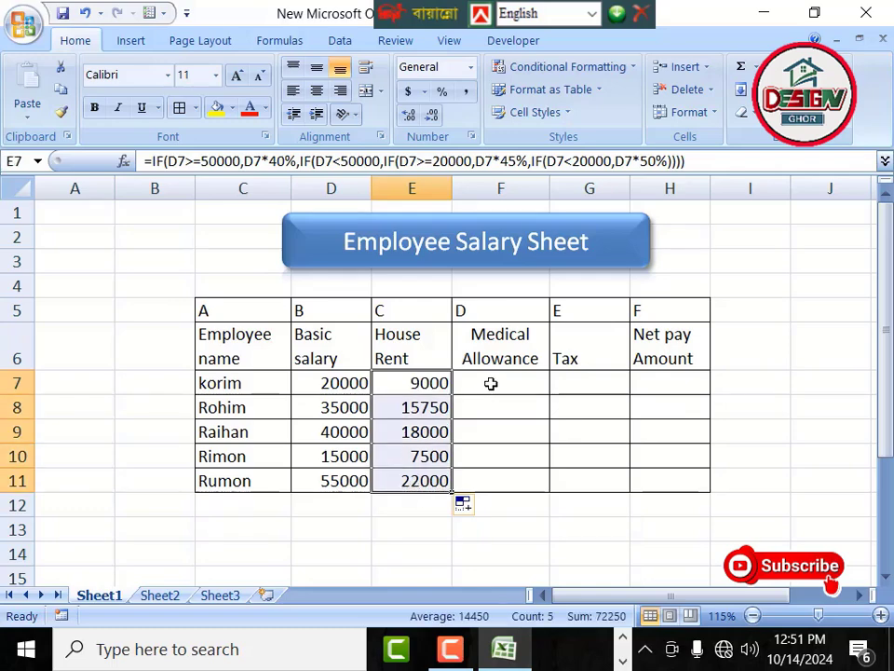
Enter the Medical Allowance from 11.pdf, 1500, in F7 and fill it down to F11.
left_click(491, 383)
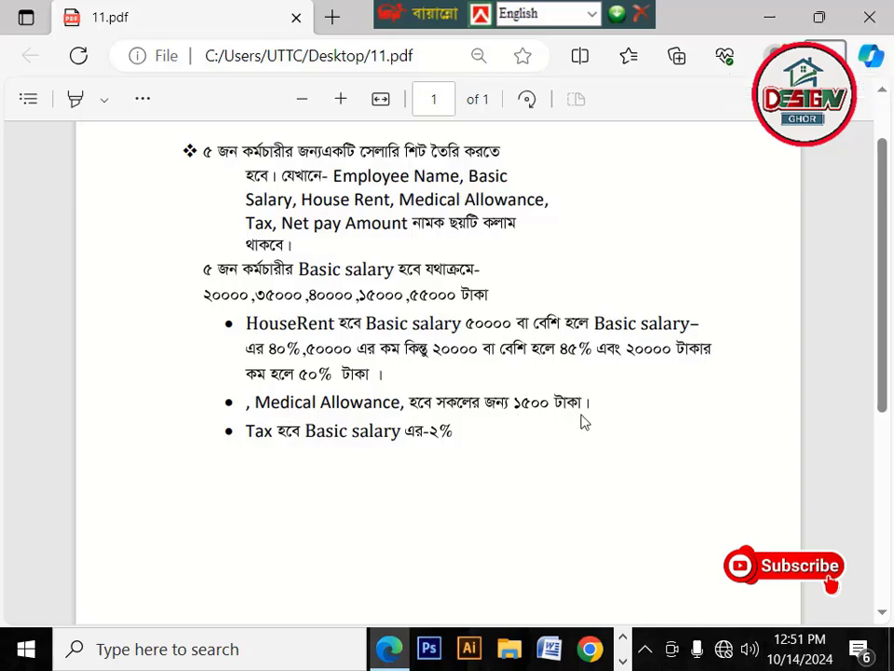
key("alt+Tab")
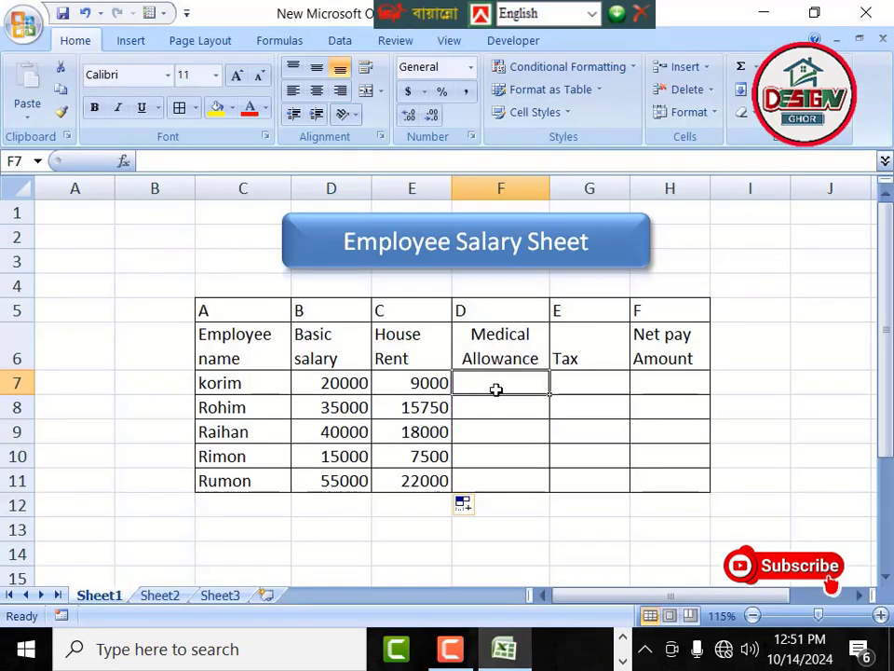
type("1500")
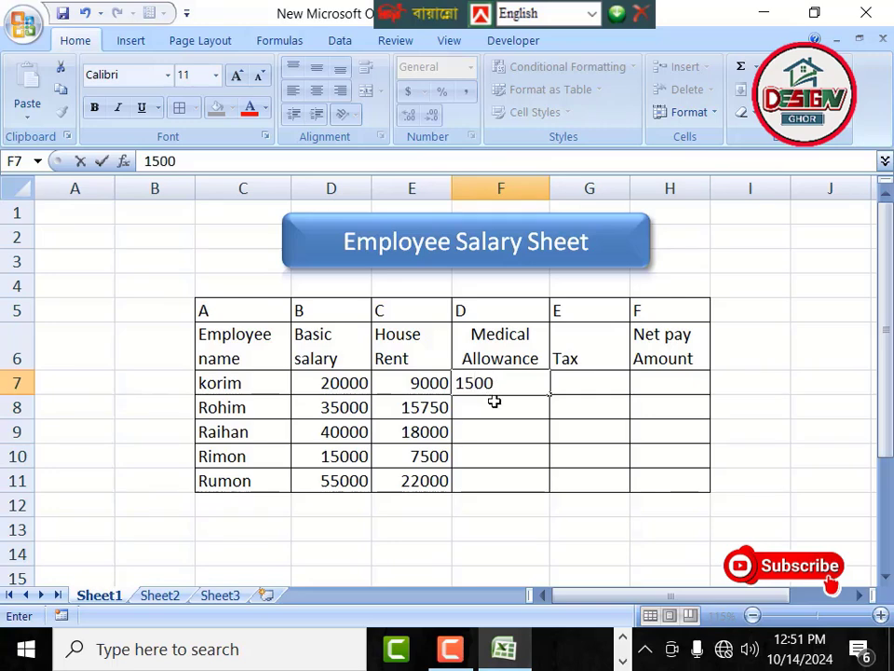
key("Return")
left_click(514, 383)
left_click_drag(548, 394, 545, 499)
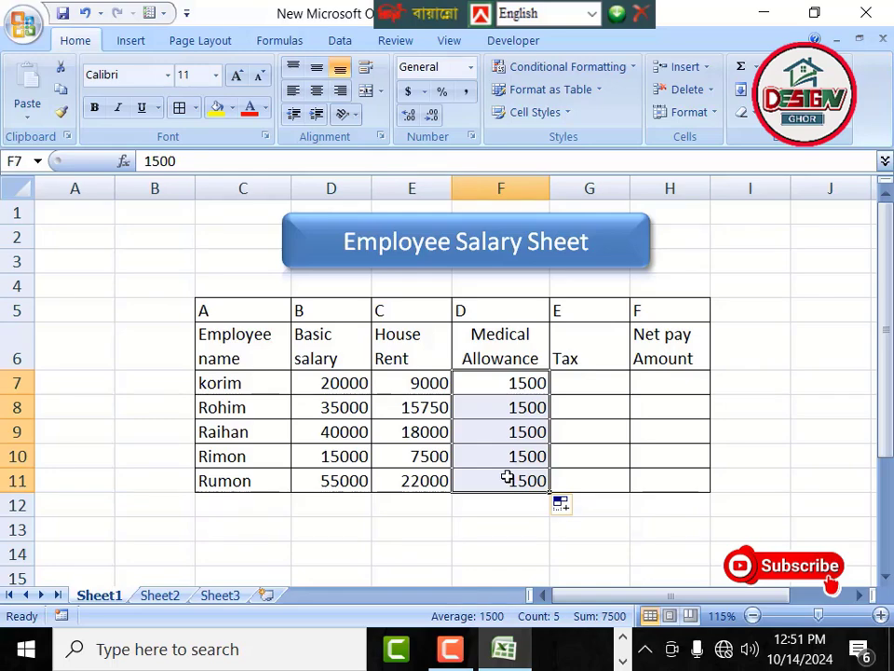
Check the tax rule in 11.pdf, enter 2% in G4 above the Tax column, and give that cell a border.
left_click(576, 379)
key("alt+Tab")
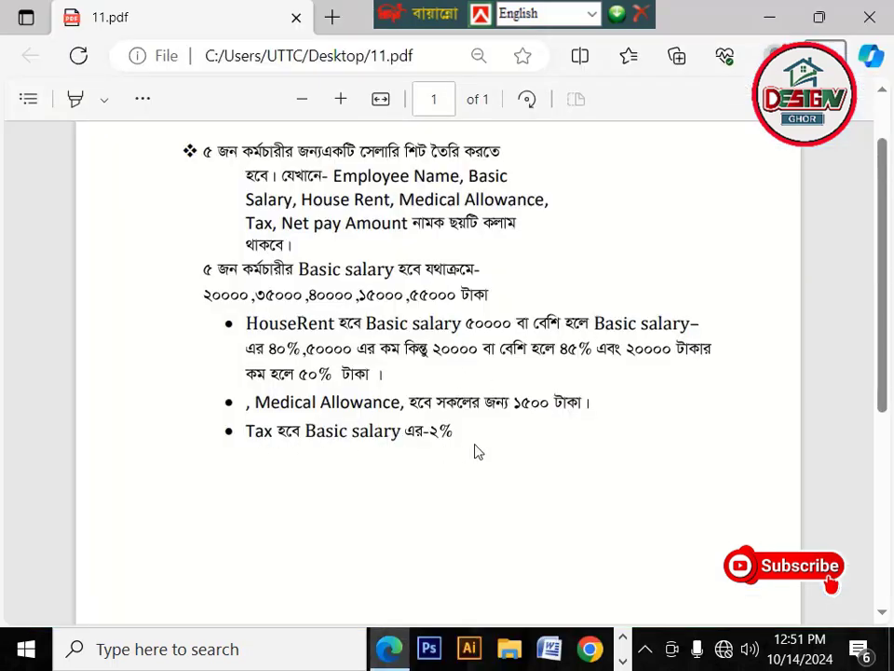
key("alt+Tab")
left_click(575, 350)
left_click(596, 303)
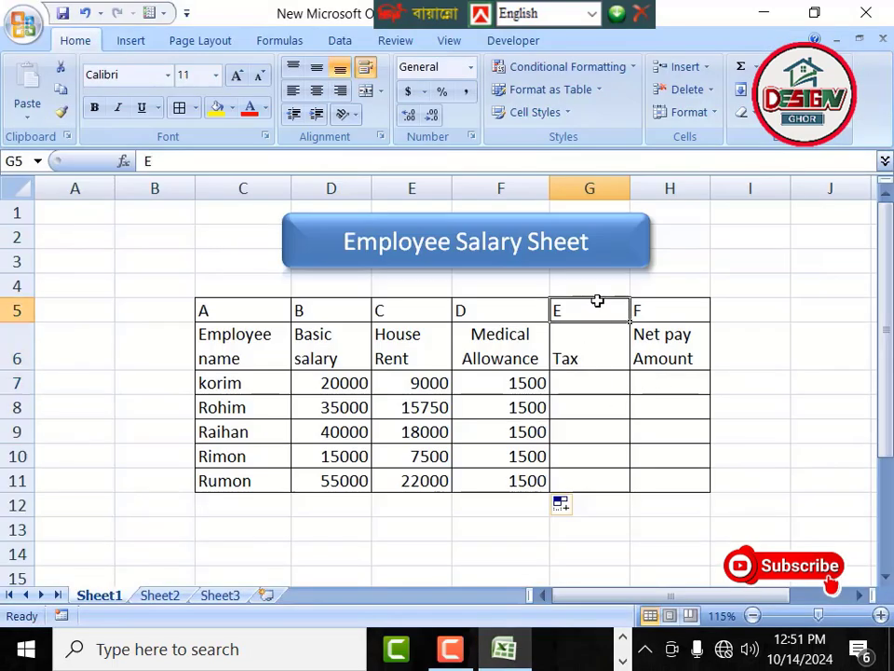
left_click(606, 288)
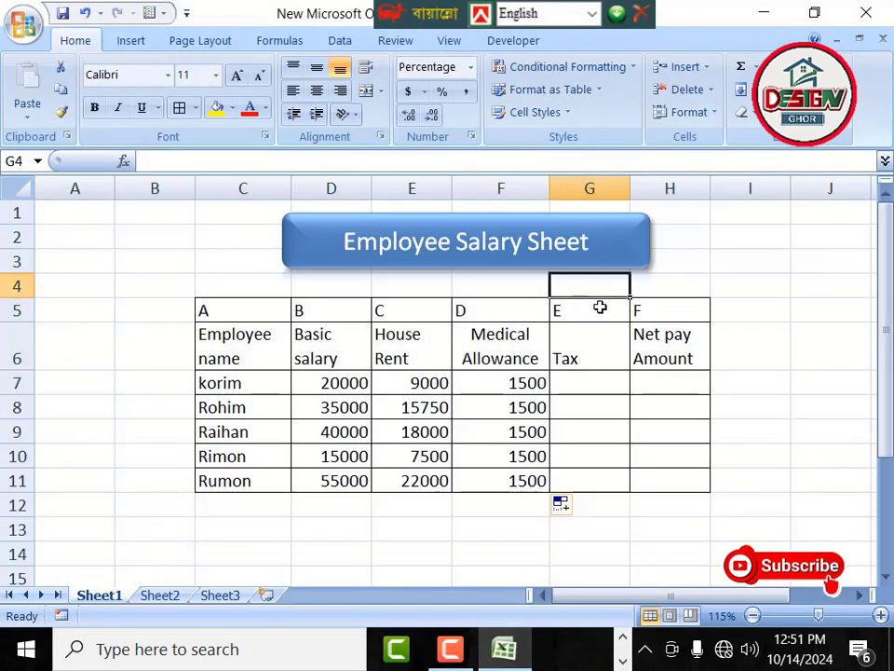
type("2%")
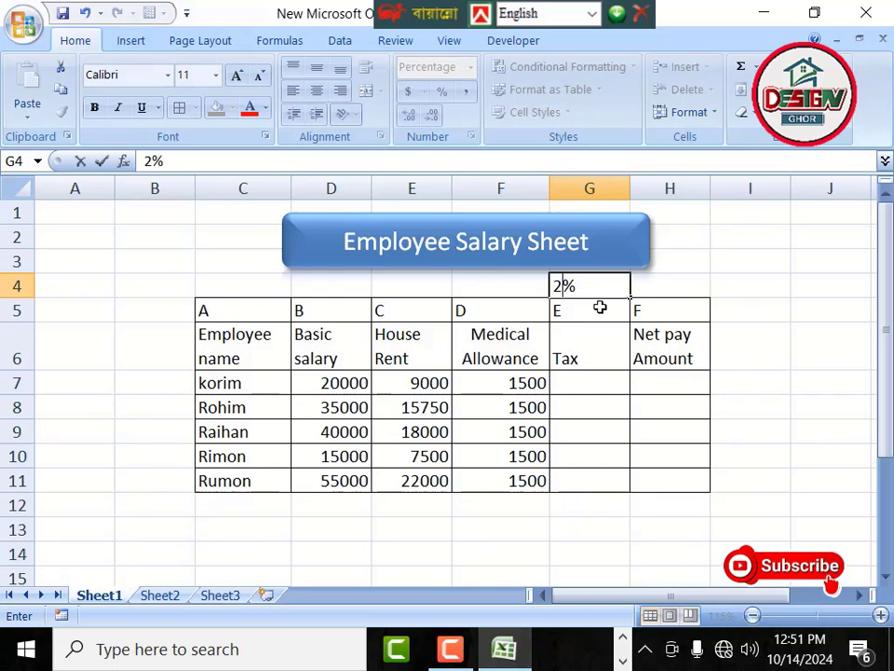
left_click(601, 343)
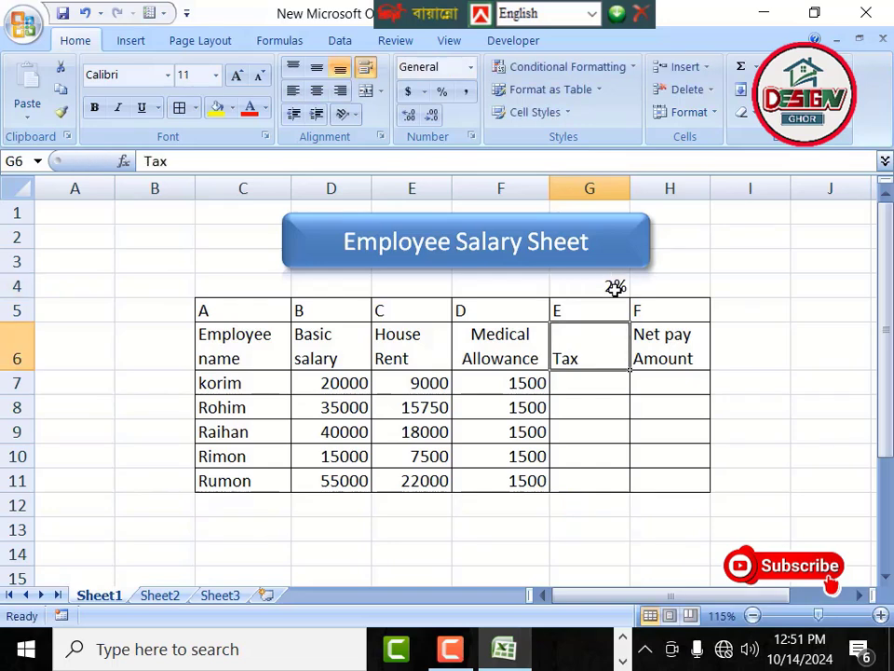
left_click(614, 285)
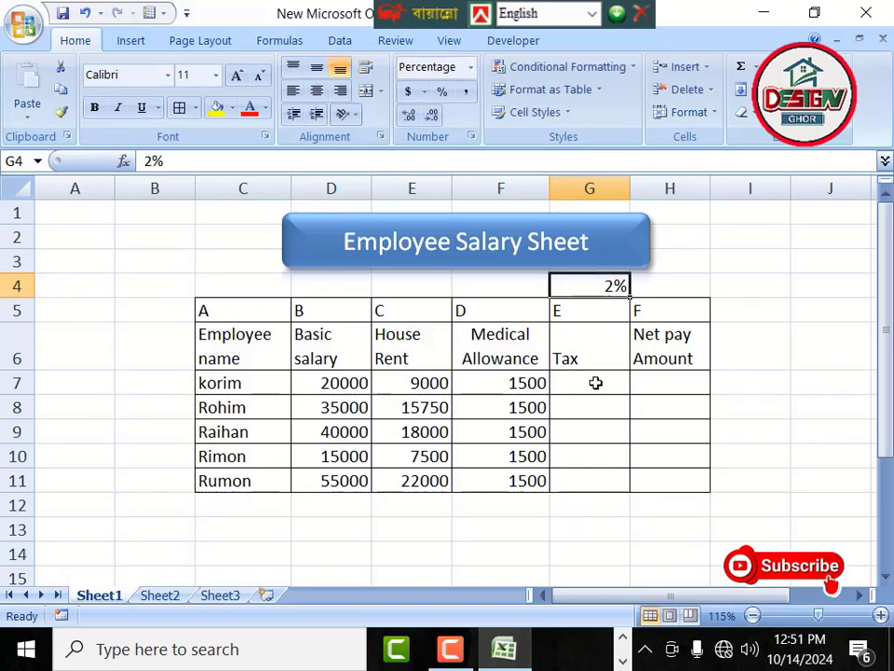
left_click(180, 109)
left_click(610, 399)
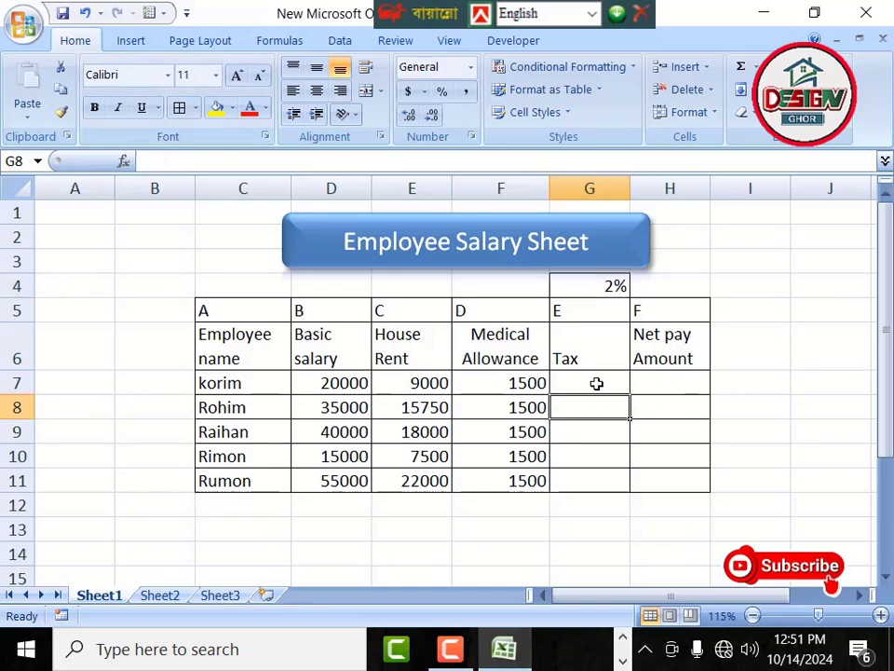
Calculate the first employee's tax in G7 with the formula =D7*2%.
left_click(591, 386)
left_click(582, 408)
left_click(590, 379)
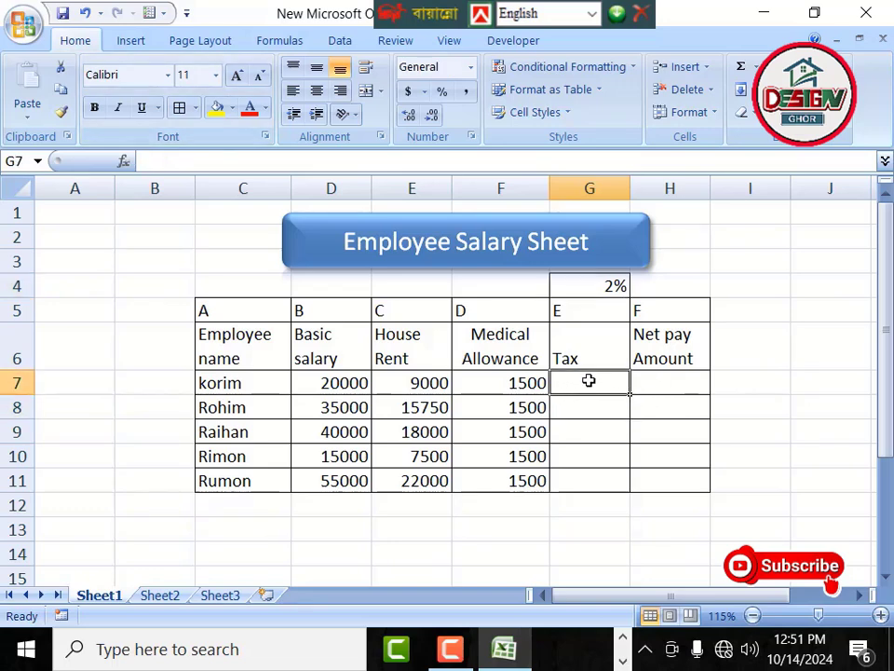
type("=")
left_click(331, 382)
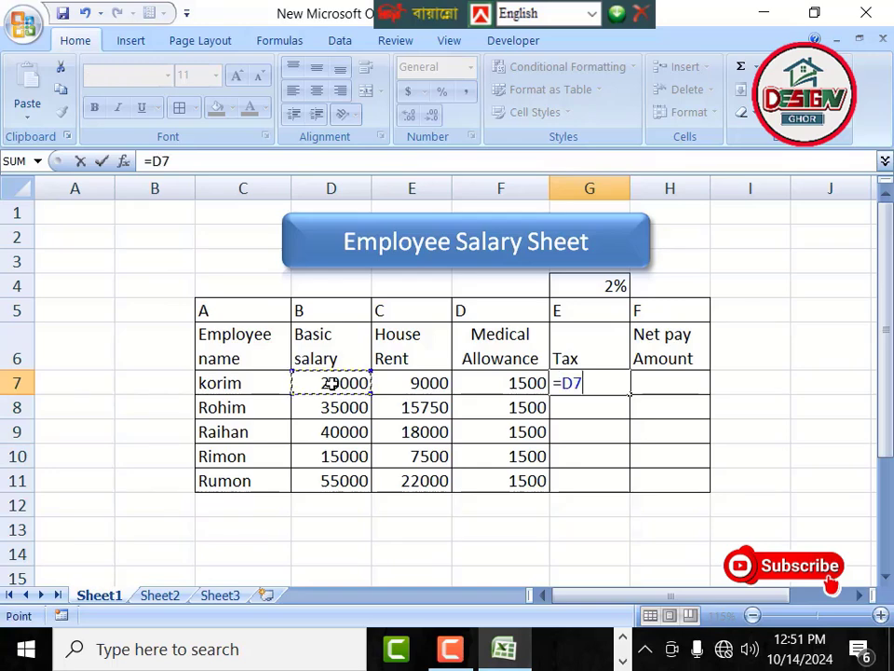
type("*2%")
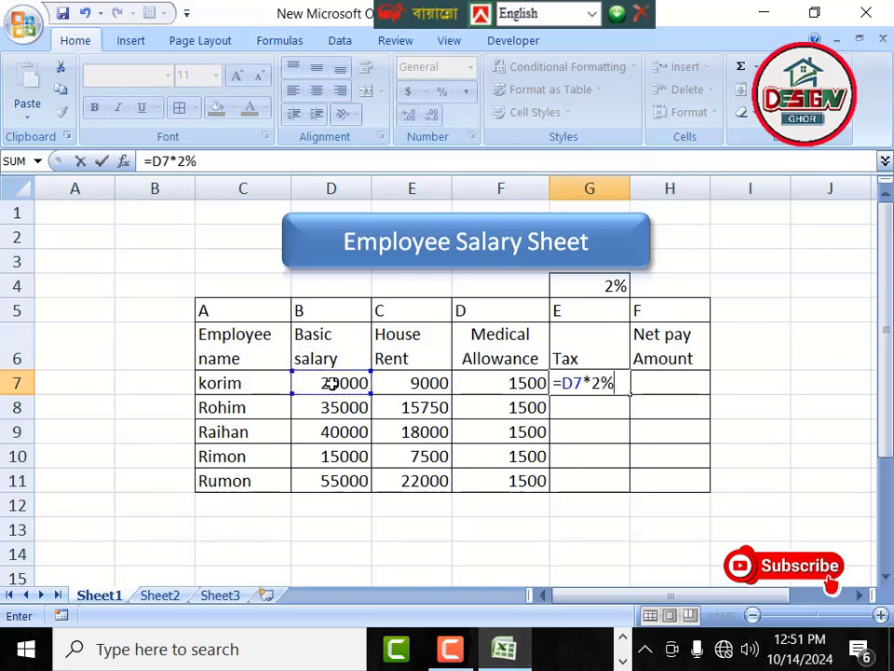
key("Return")
Fill the Tax formula from G7 down to G11 for the remaining employees.
left_click(585, 383)
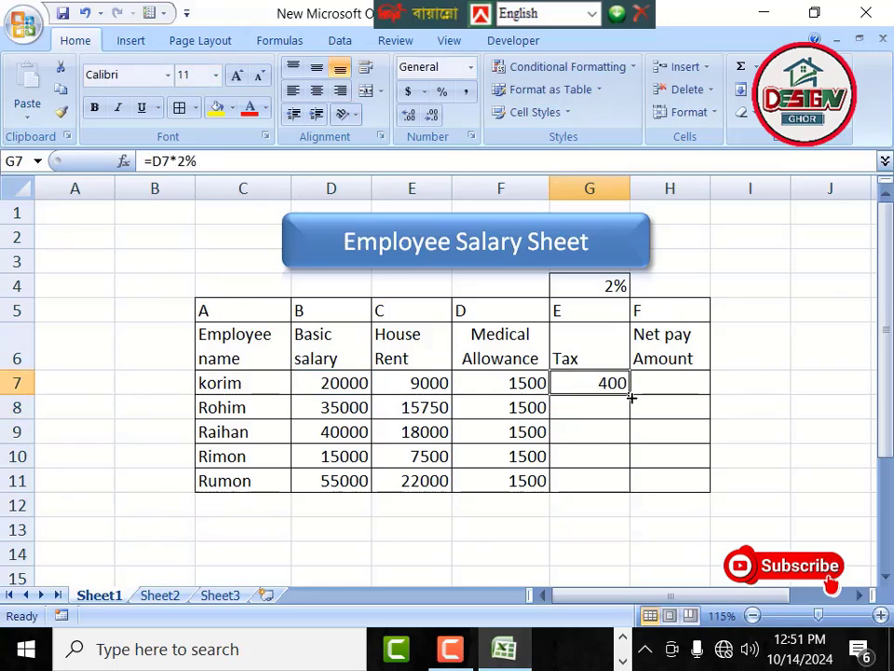
left_click_drag(631, 396, 605, 494)
left_click(659, 385)
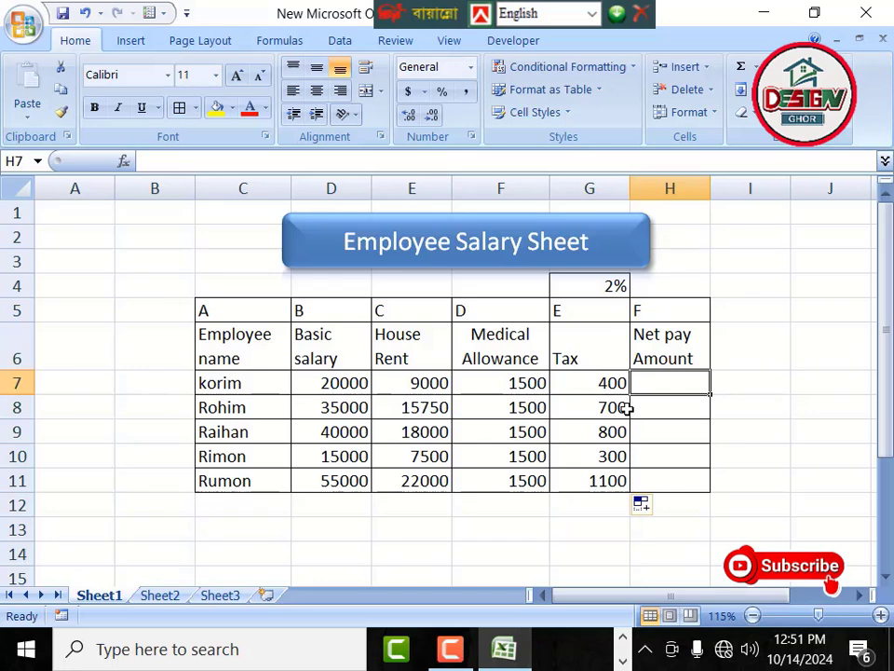
Calculate the first employee's Net pay Amount in H7 with =D7+E7+F7-G7 and fill the formula down to H11.
type("=")
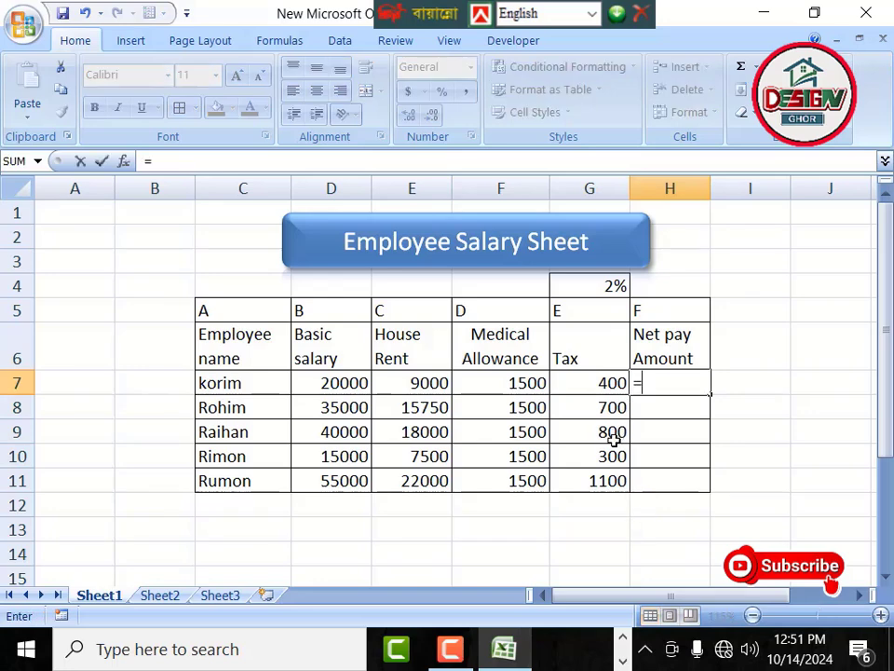
left_click(350, 391)
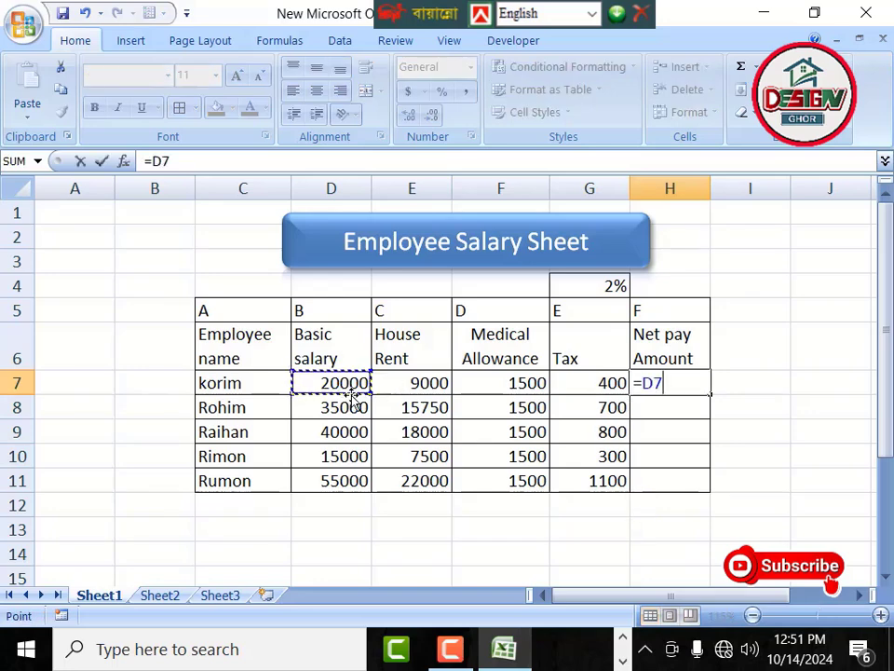
type("+")
left_click(419, 382)
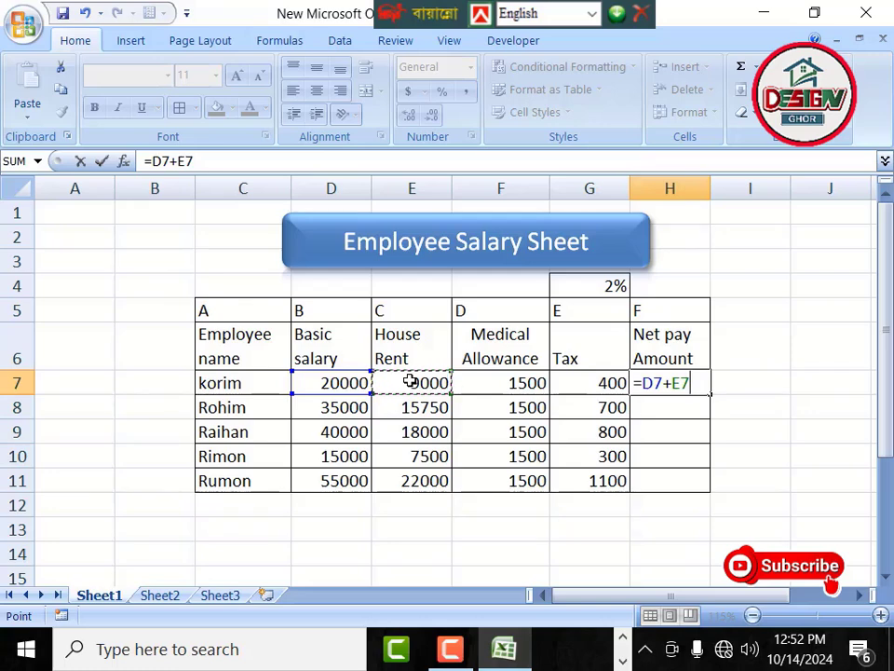
type("+")
left_click(519, 385)
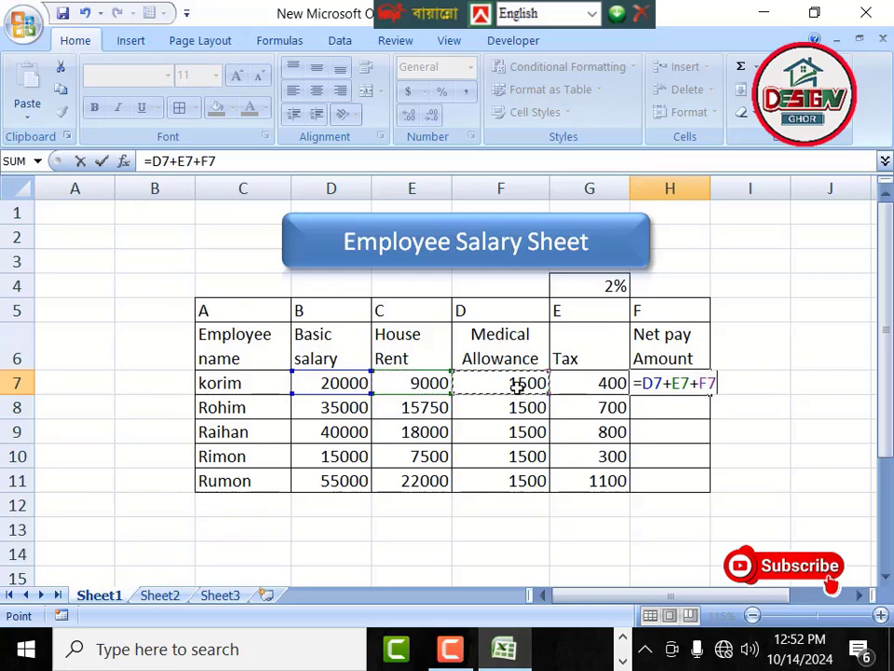
type("-")
left_click(605, 385)
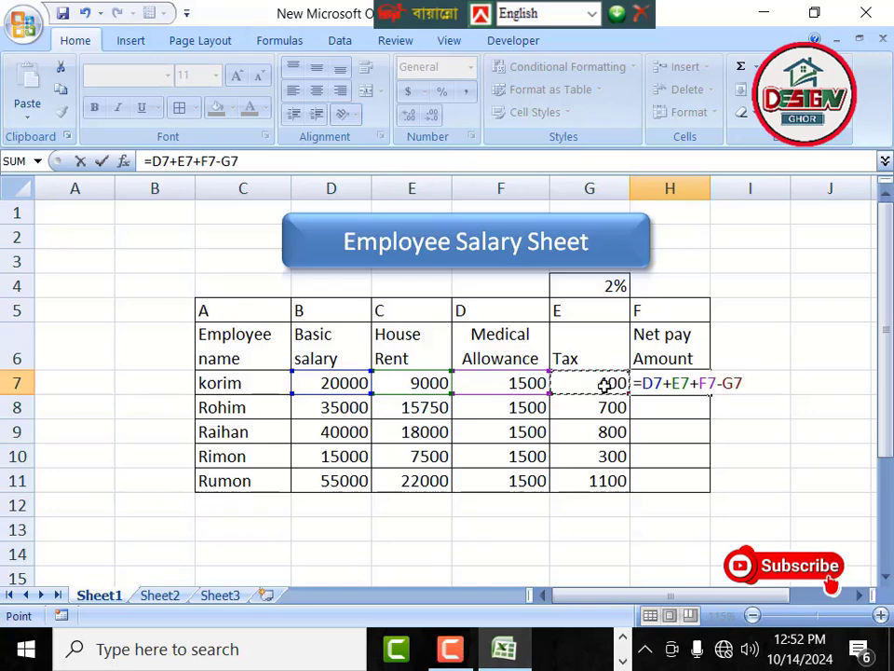
key("Return")
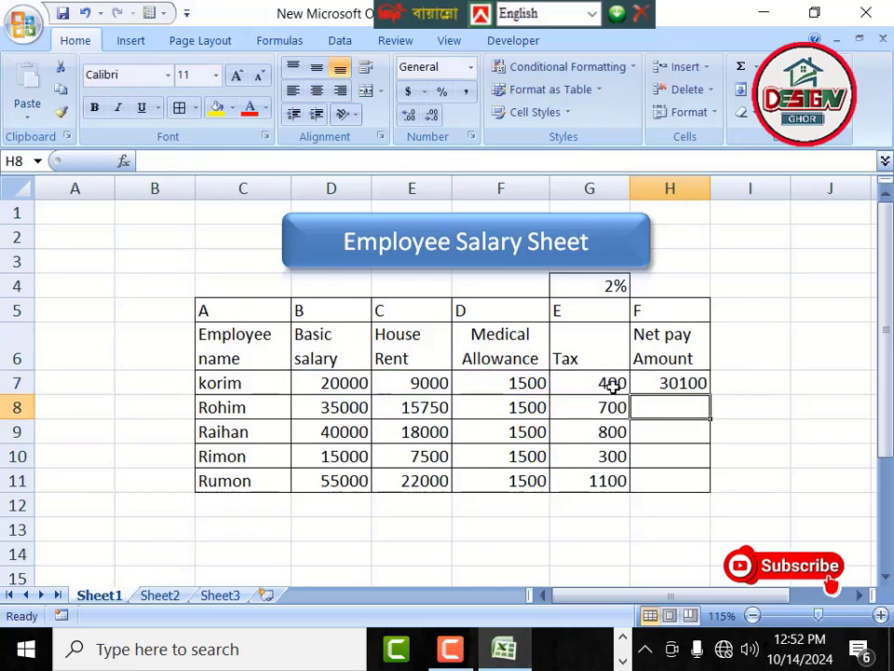
left_click(675, 383)
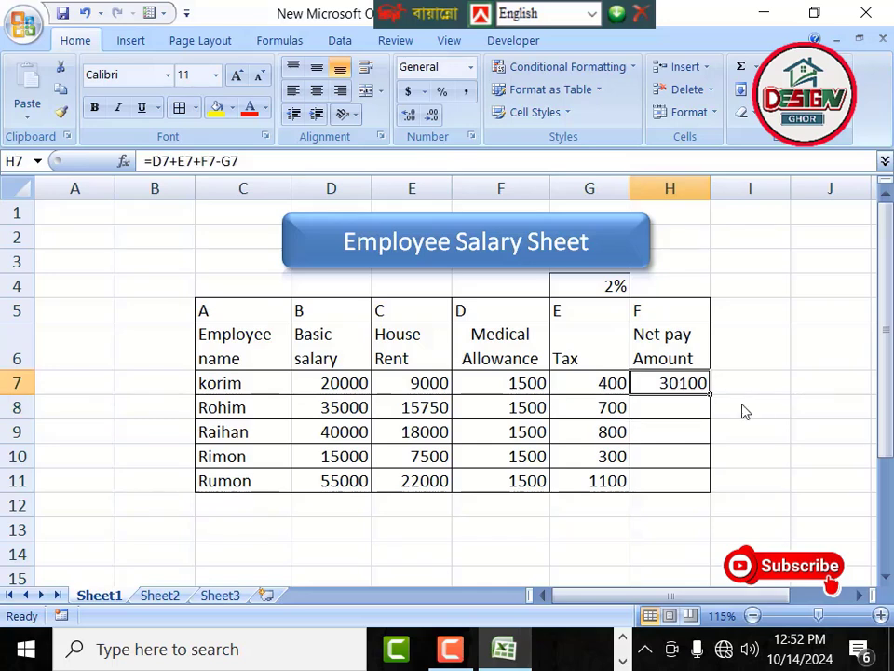
left_click_drag(708, 394, 701, 485)
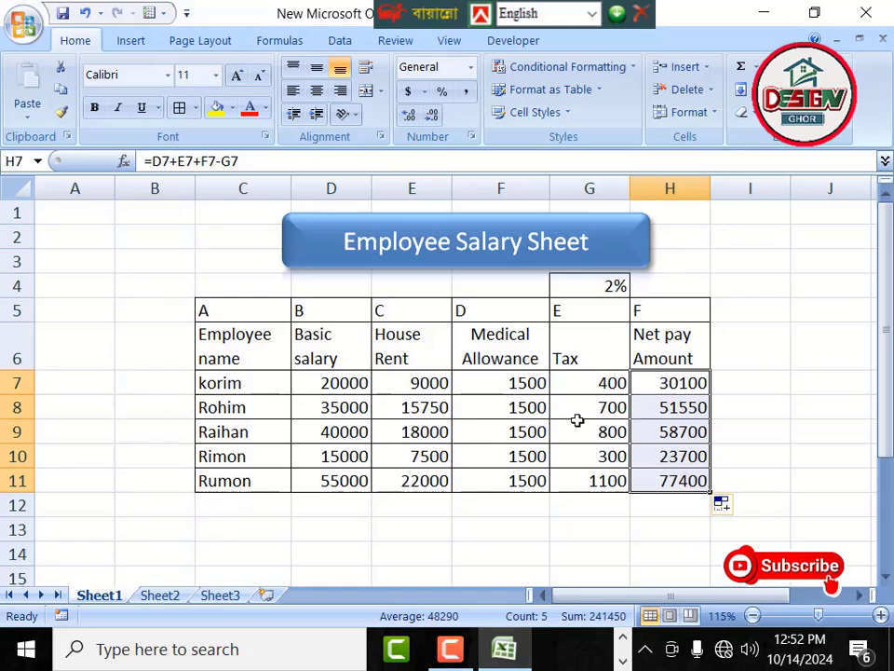
Apply a green-to-yellow color scale as conditional formatting to the salary table range C4:H11.
mouse_move(244, 289)
left_mouse_down()
mouse_move(534, 425)
mouse_move(687, 477)
left_mouse_up()
left_click(556, 69)
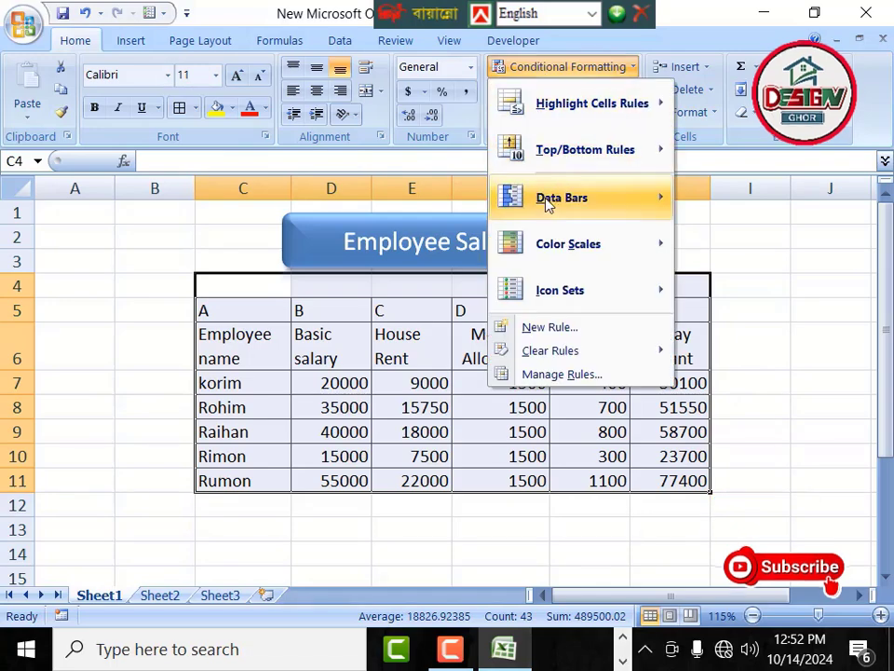
mouse_move(575, 247)
left_click(781, 283)
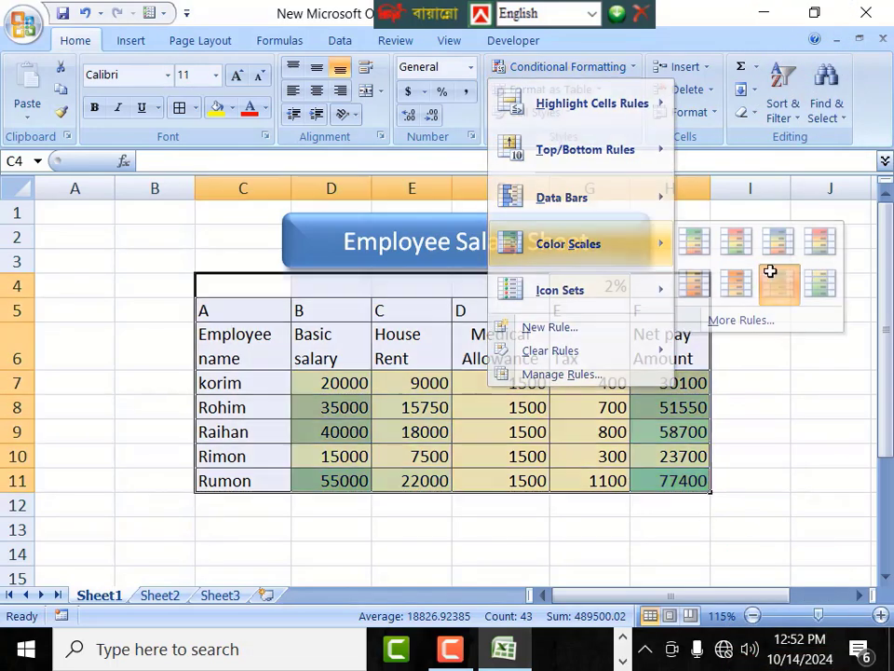
left_click(508, 404)
scroll(439, 399, "up", 1)
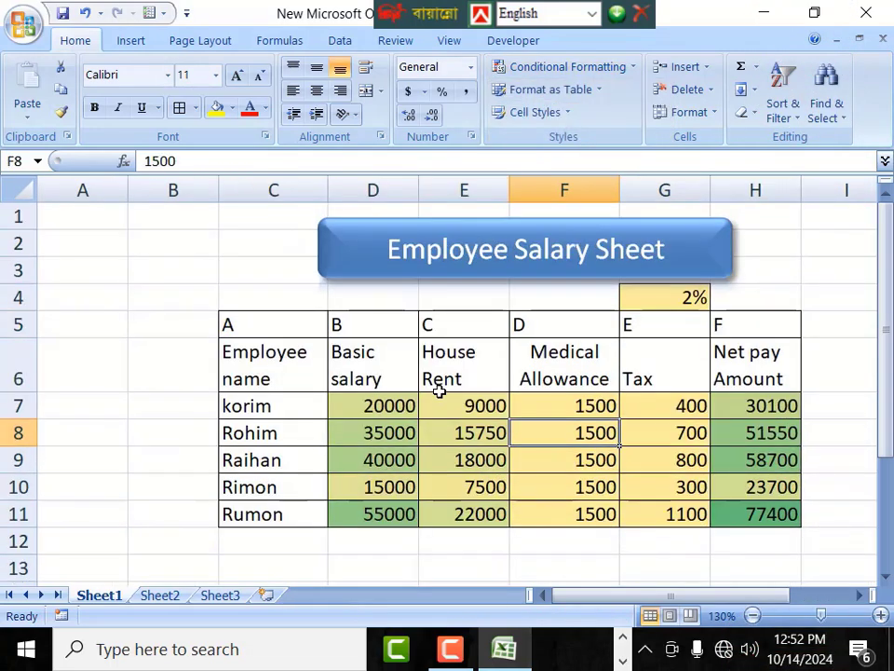
left_click(483, 406)
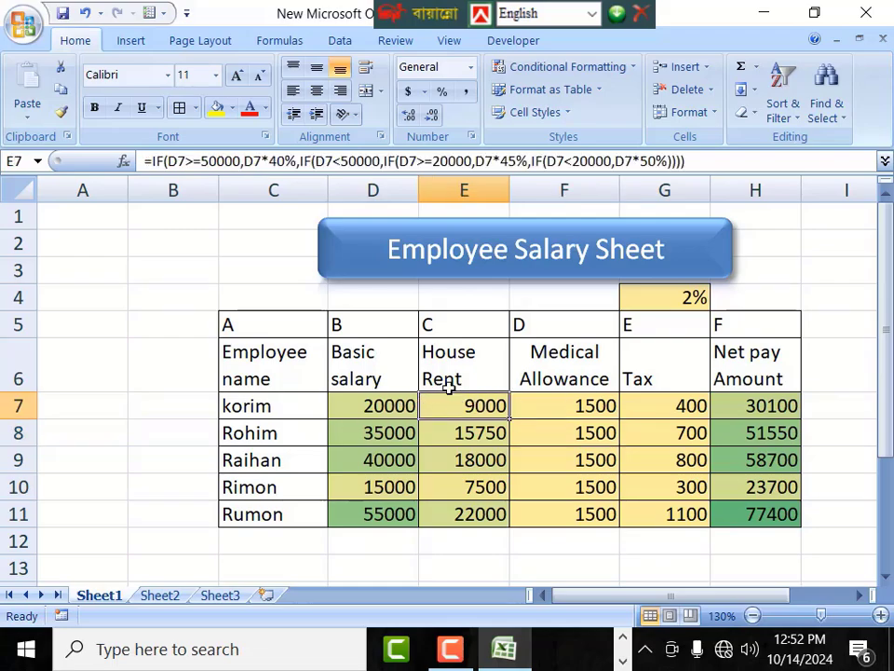